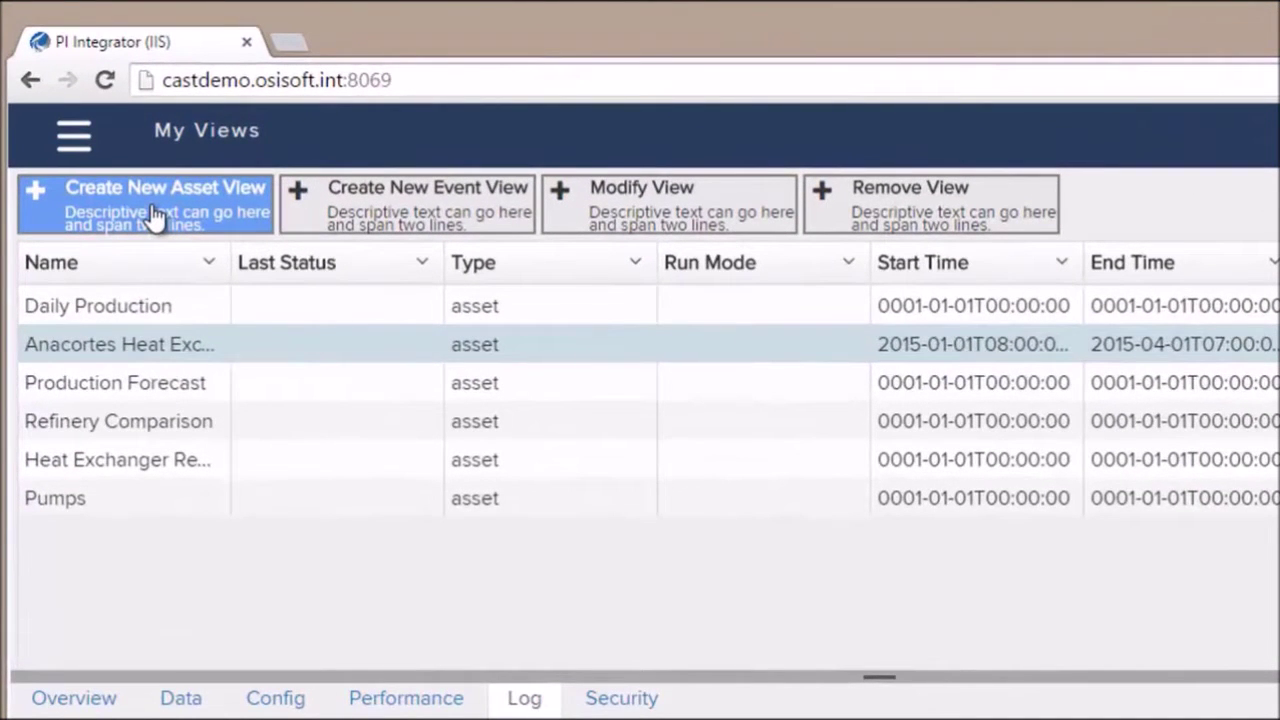
# Create a new asset view named 'Heat Exchangers (All)'.
pyautogui.click(155, 218)
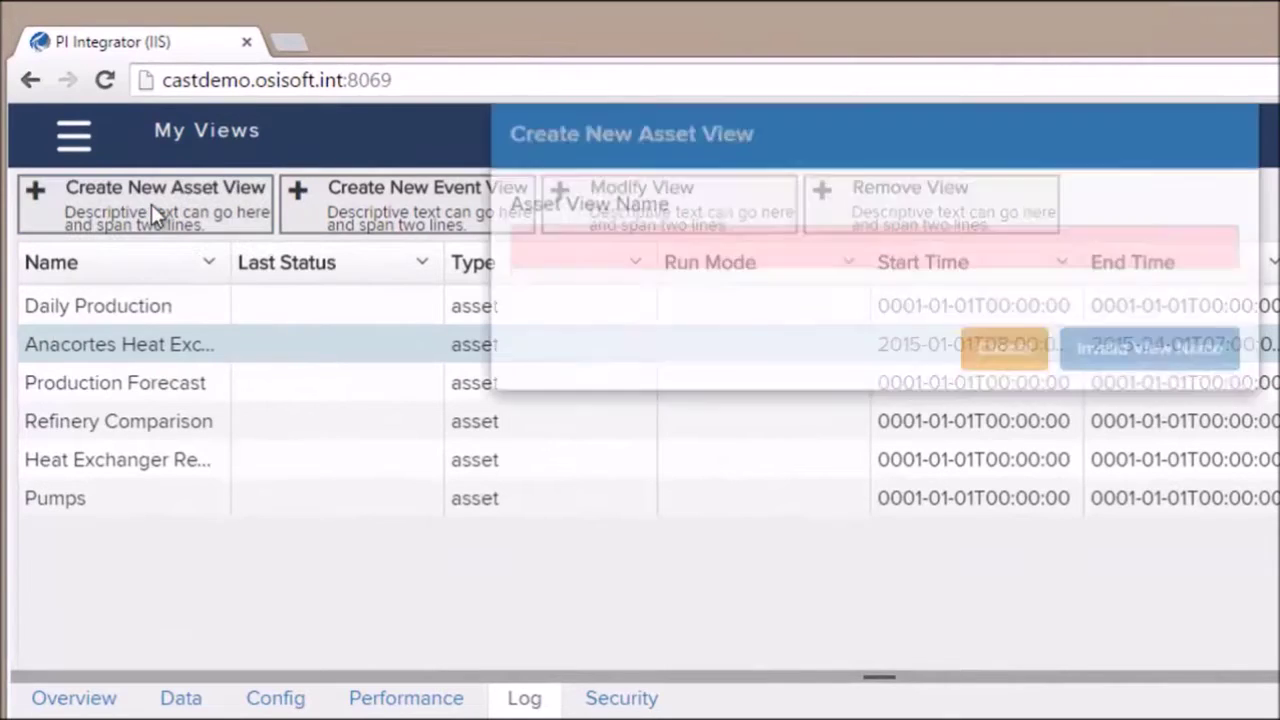
pyautogui.click(557, 298)
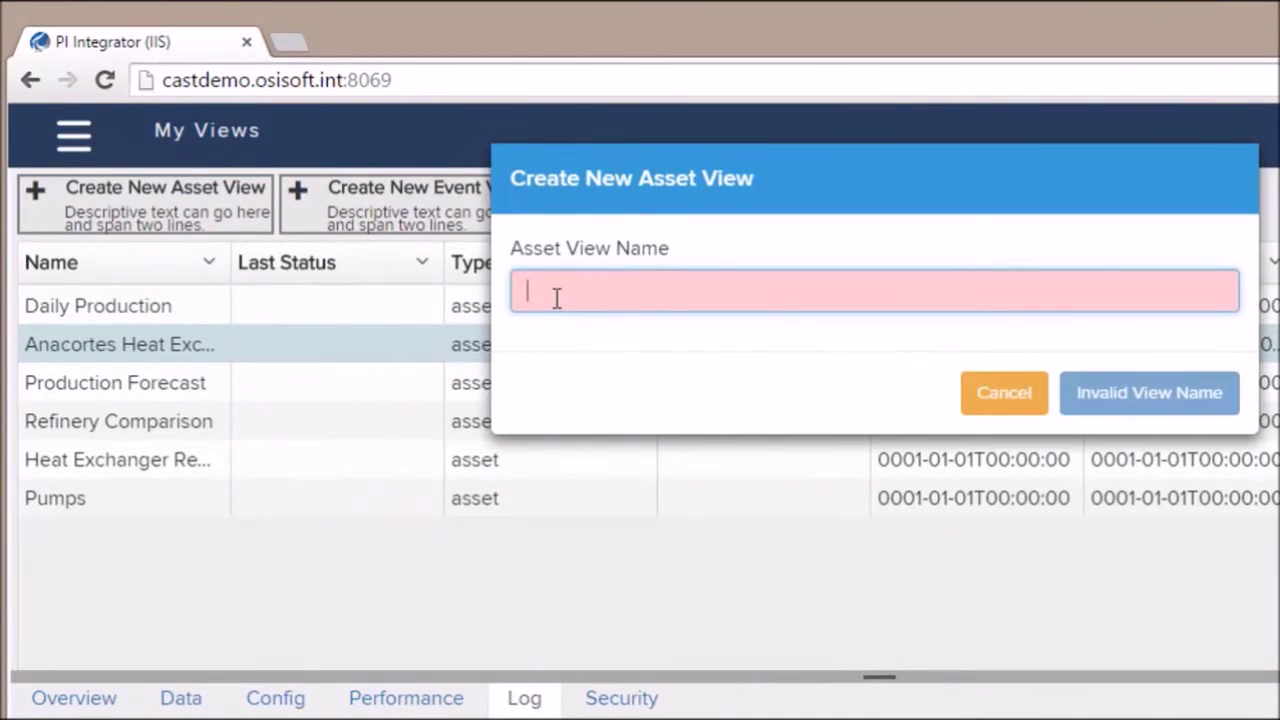
pyautogui.write('Heat Exc')
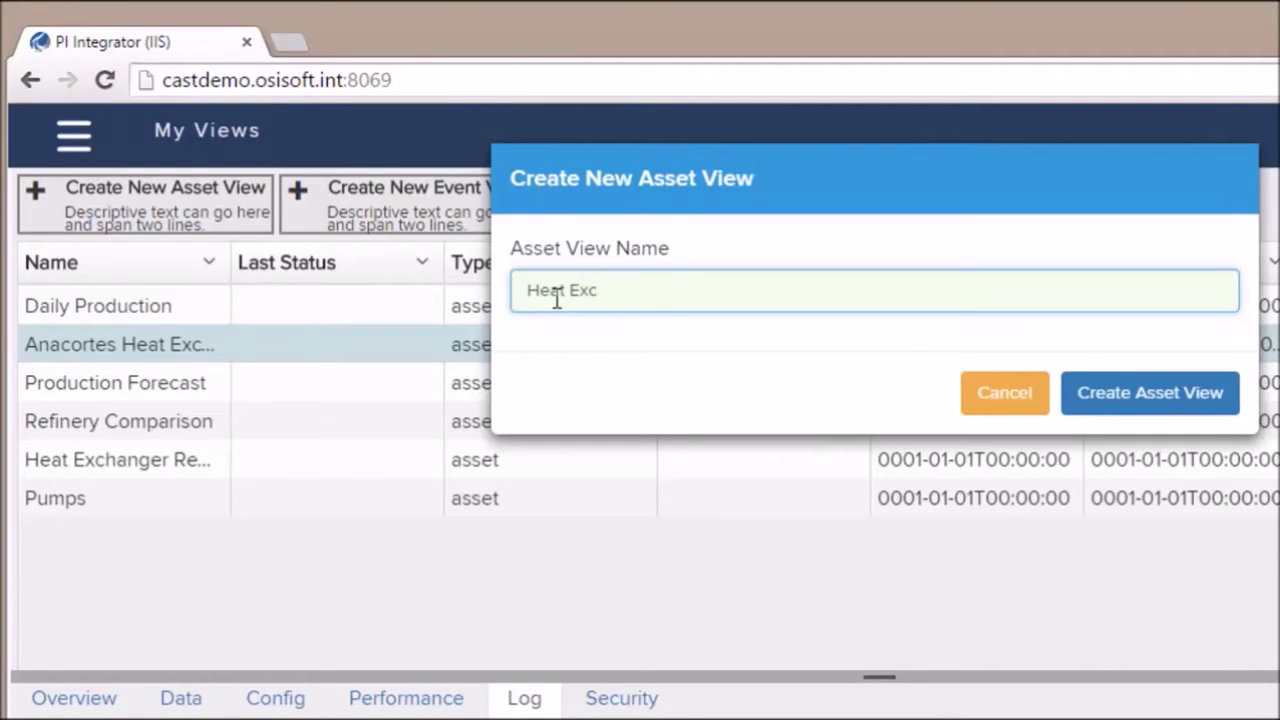
pyautogui.write('hangers (All')
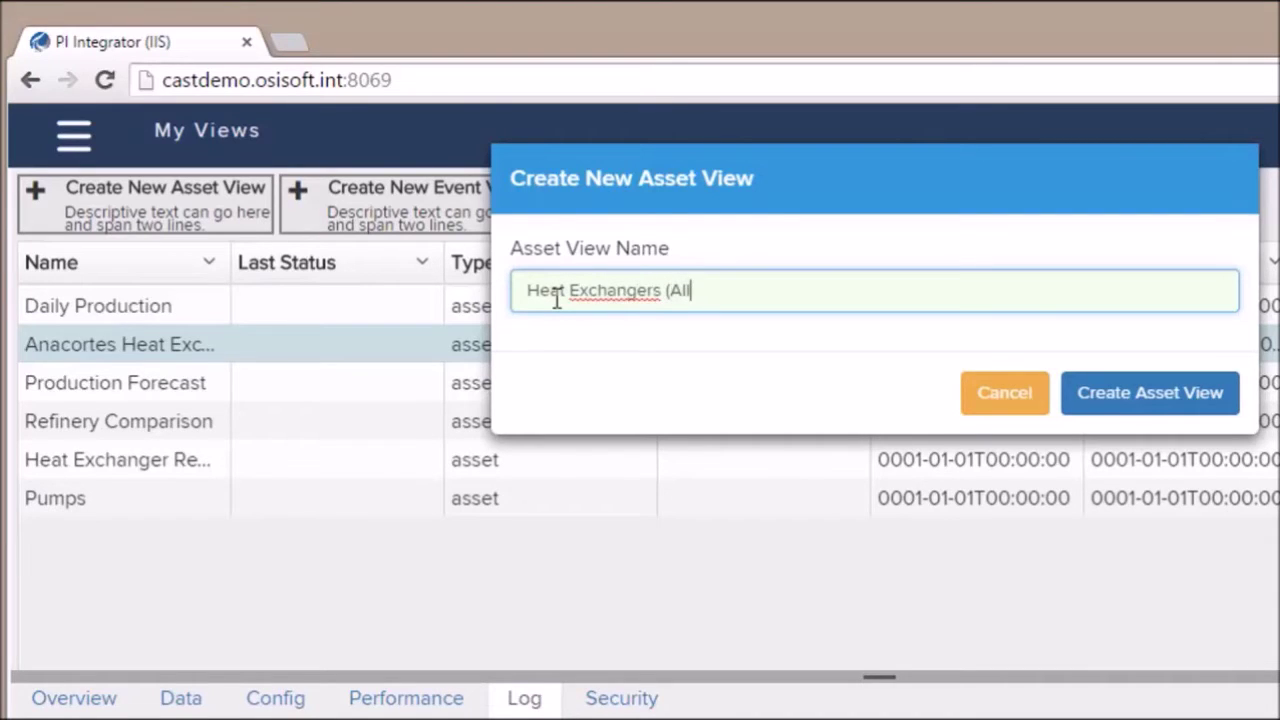
pyautogui.write(')')
pyautogui.click(1110, 395)
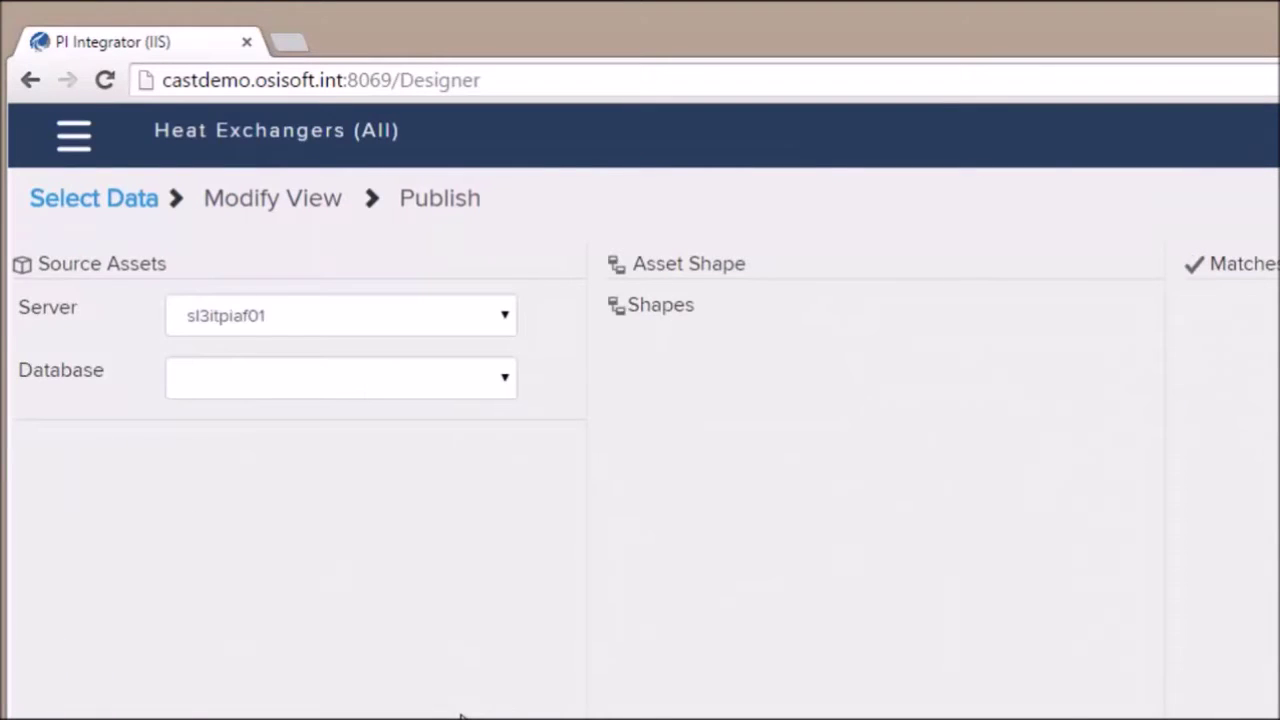
# Set the source server to DFDELOREAN and the database to Petrolux.
pyautogui.click(506, 316)
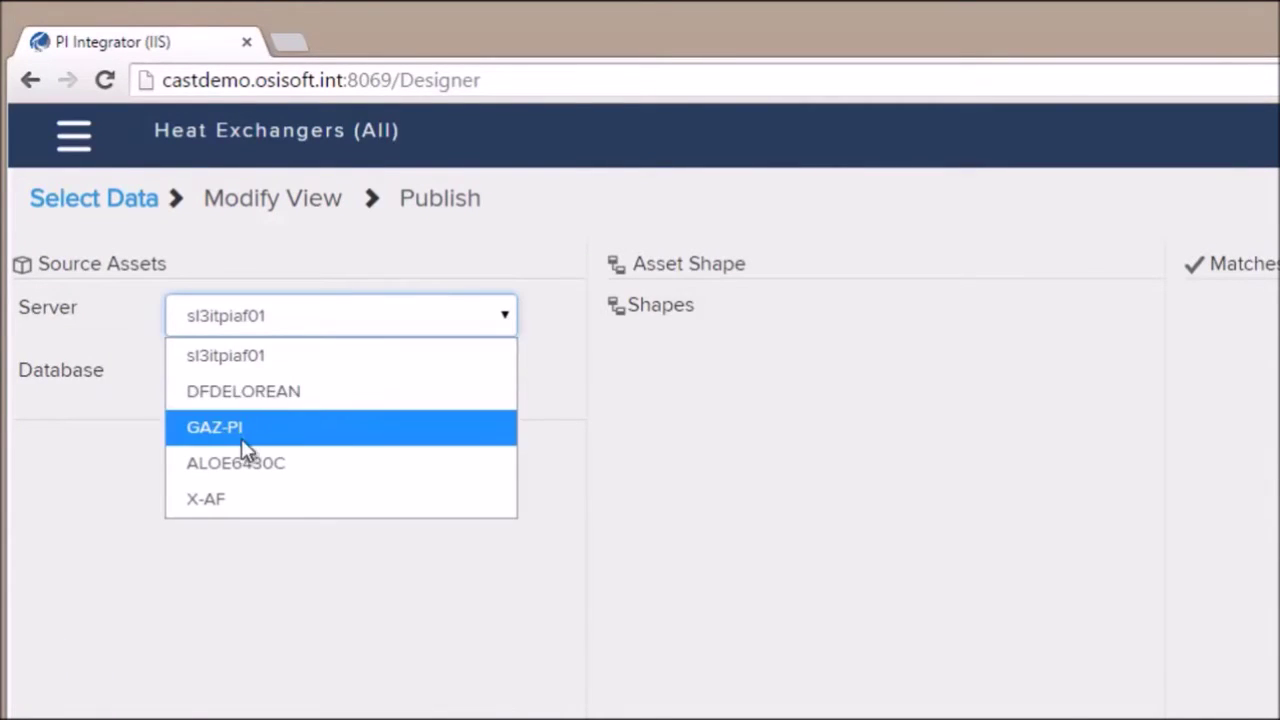
pyautogui.click(242, 398)
pyautogui.click(241, 395)
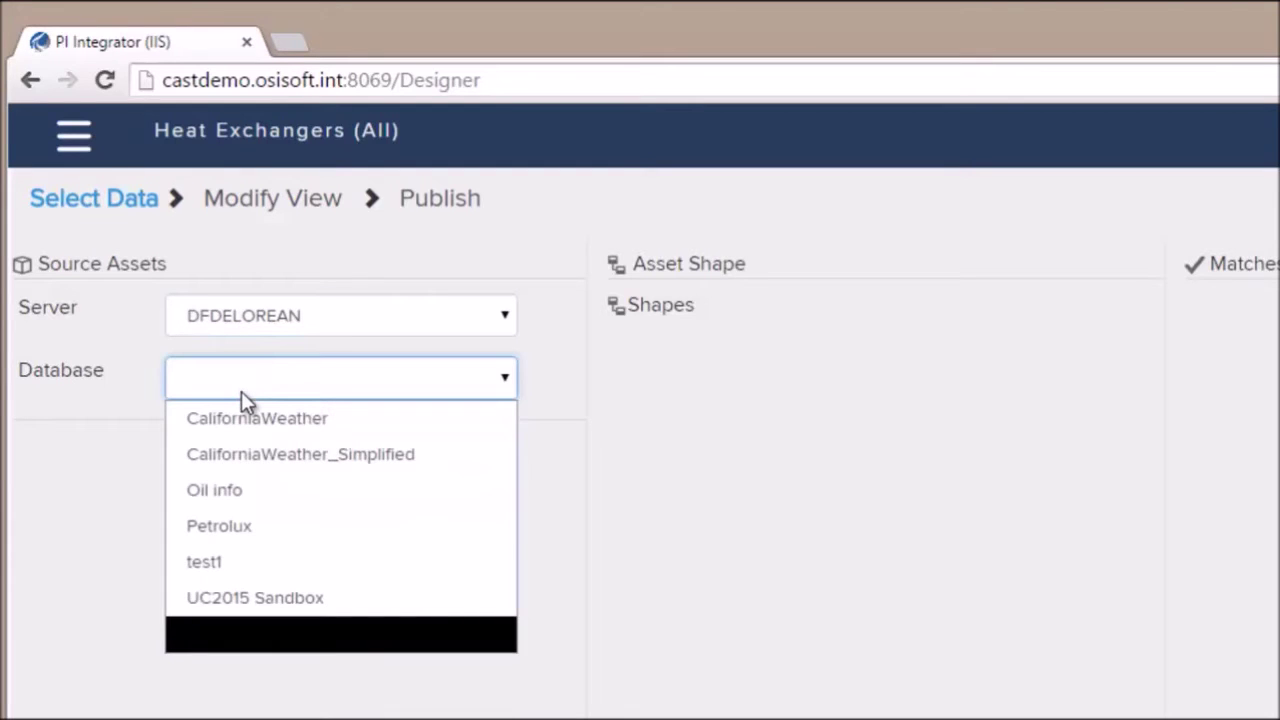
pyautogui.click(228, 534)
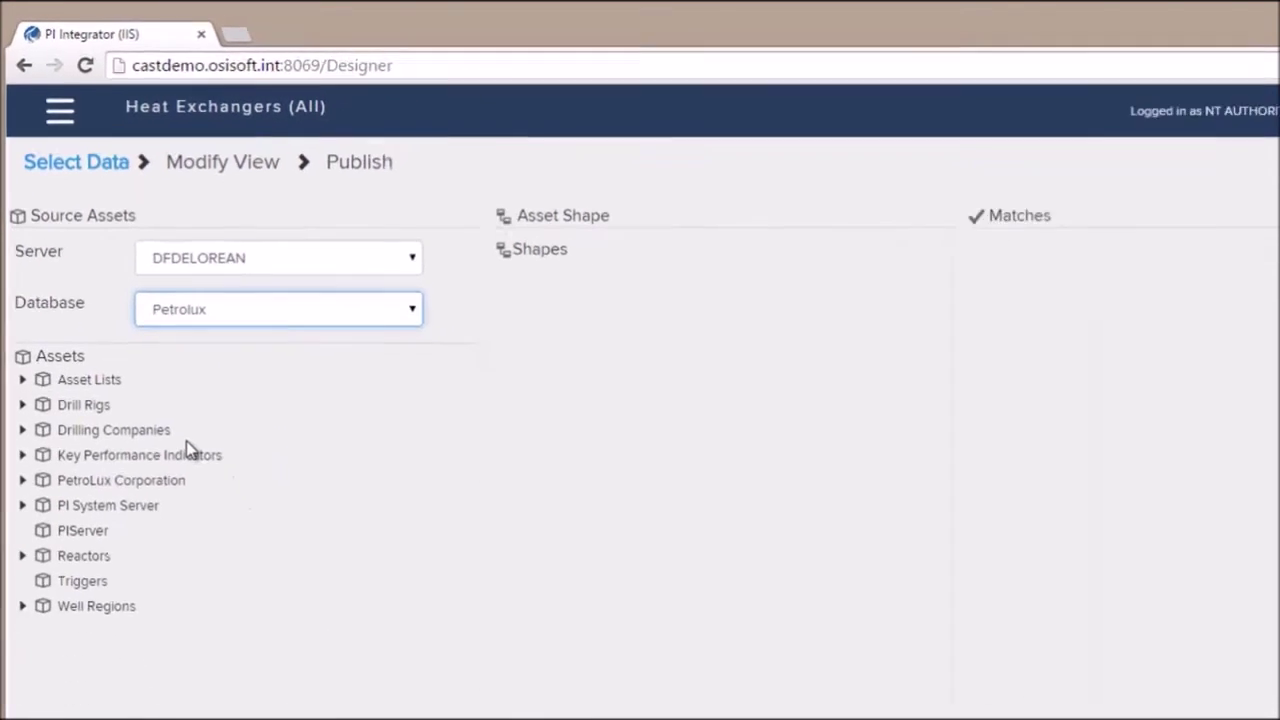
# Expand PetroLux Corporation > Downstream > Refineries > Anacortes Refinery > Alkylation in the asset tree.
pyautogui.click(21, 431)
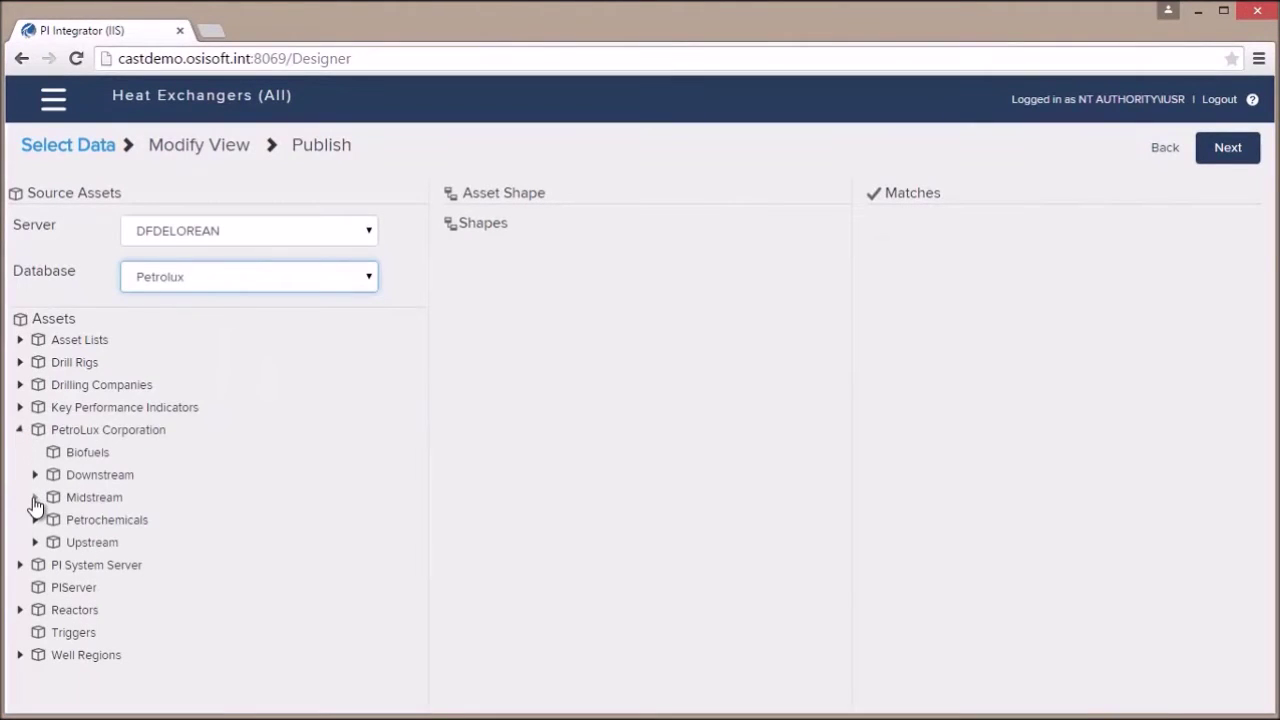
pyautogui.click(35, 475)
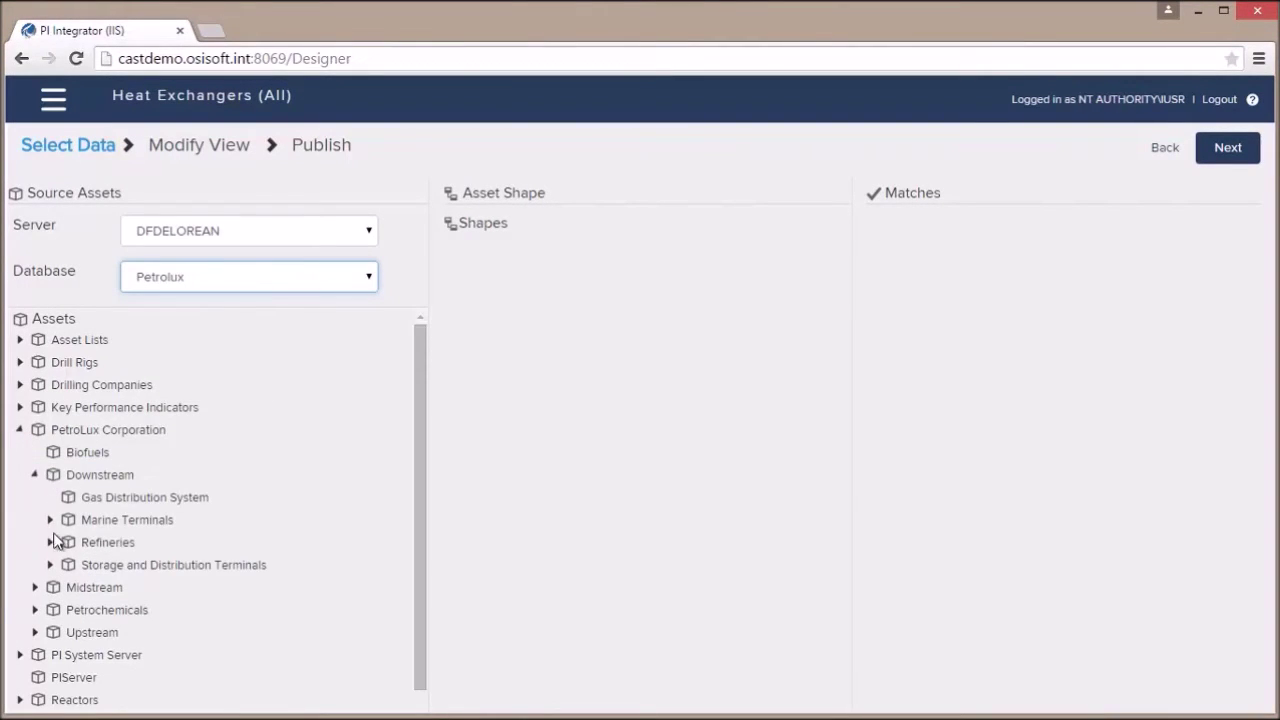
pyautogui.click(50, 542)
pyautogui.click(65, 564)
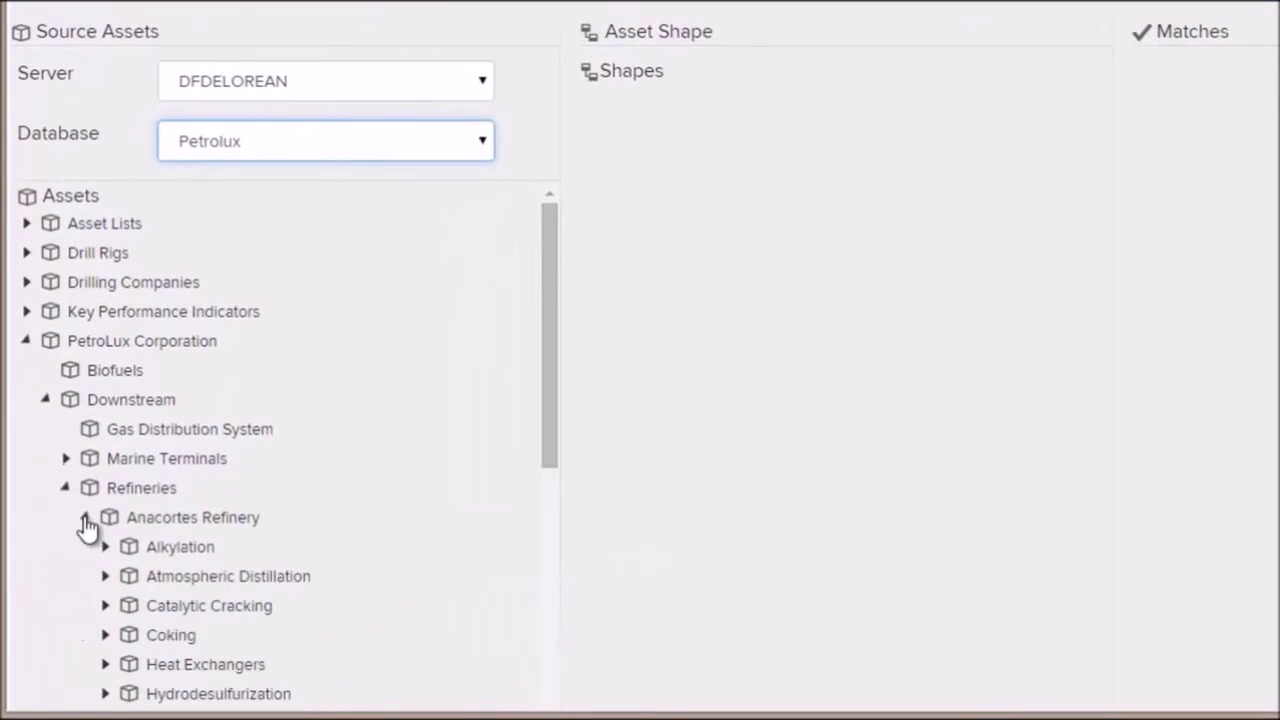
pyautogui.moveTo(553, 360); pyautogui.dragTo(540, 503)
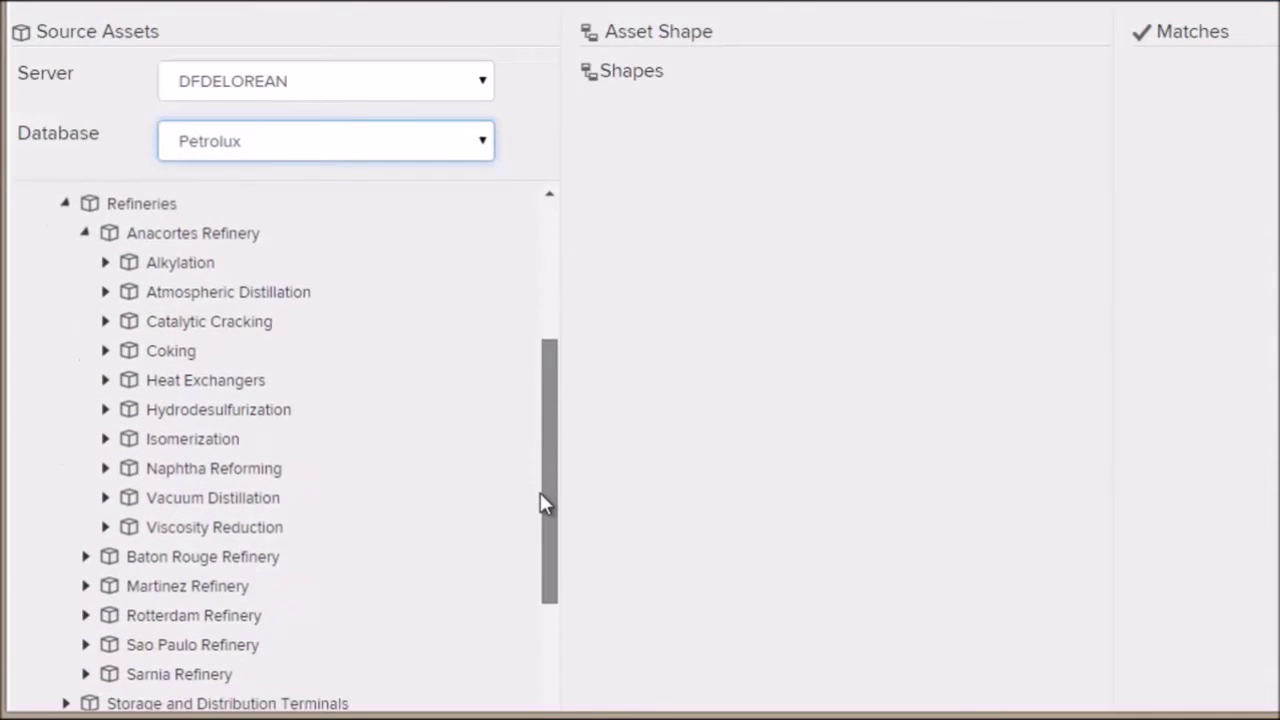
pyautogui.click(106, 264)
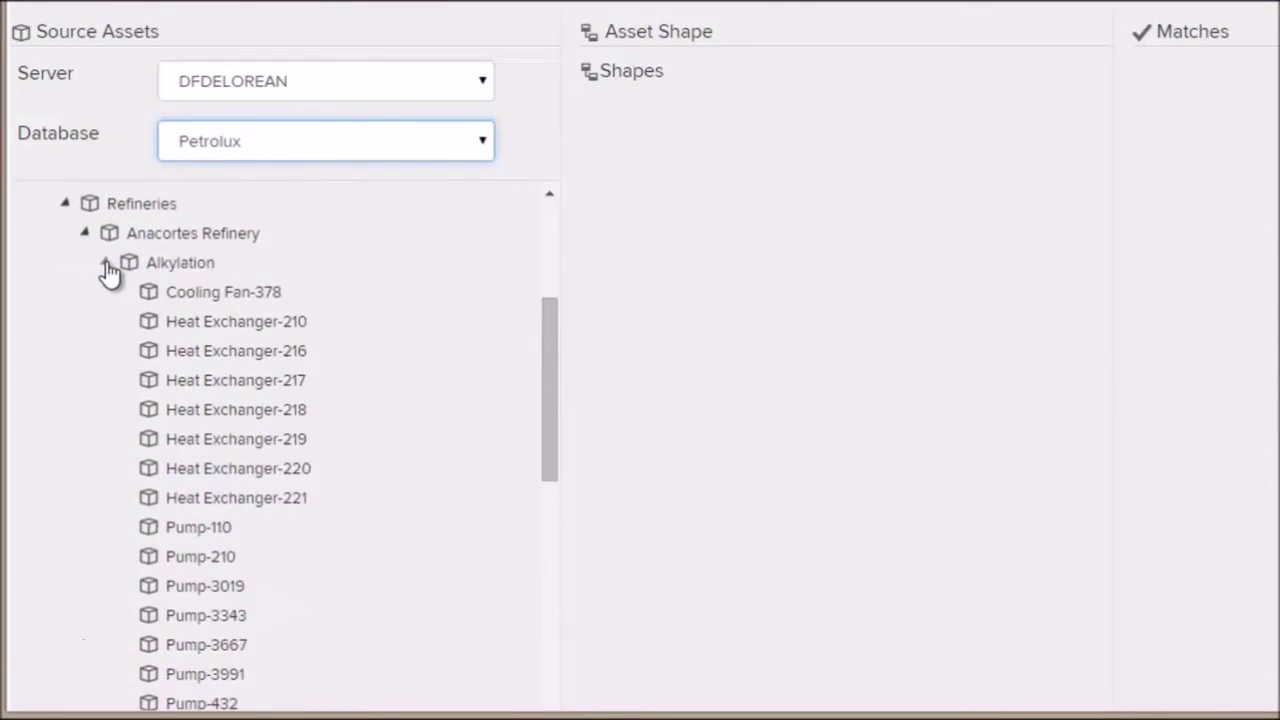
# Add the Heat Exchanger-210 asset to the Asset Shape.
pyautogui.click(236, 328)
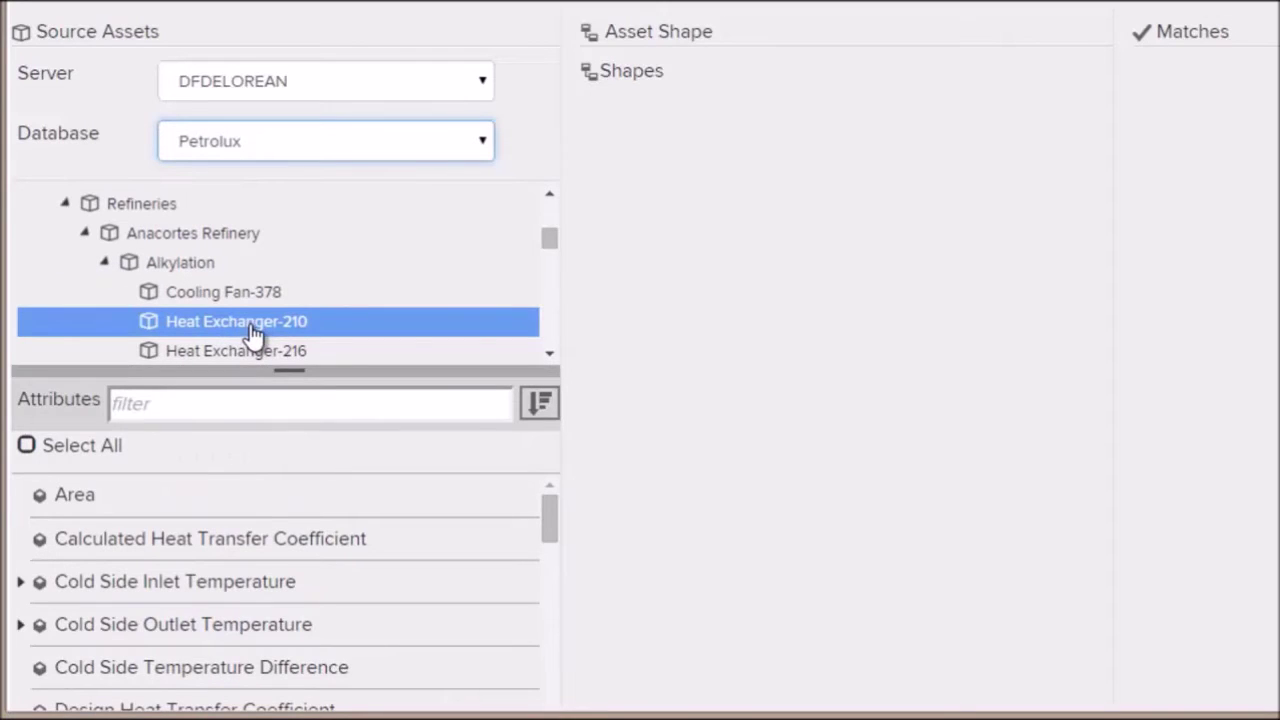
pyautogui.moveTo(252, 337); pyautogui.dragTo(664, 172)
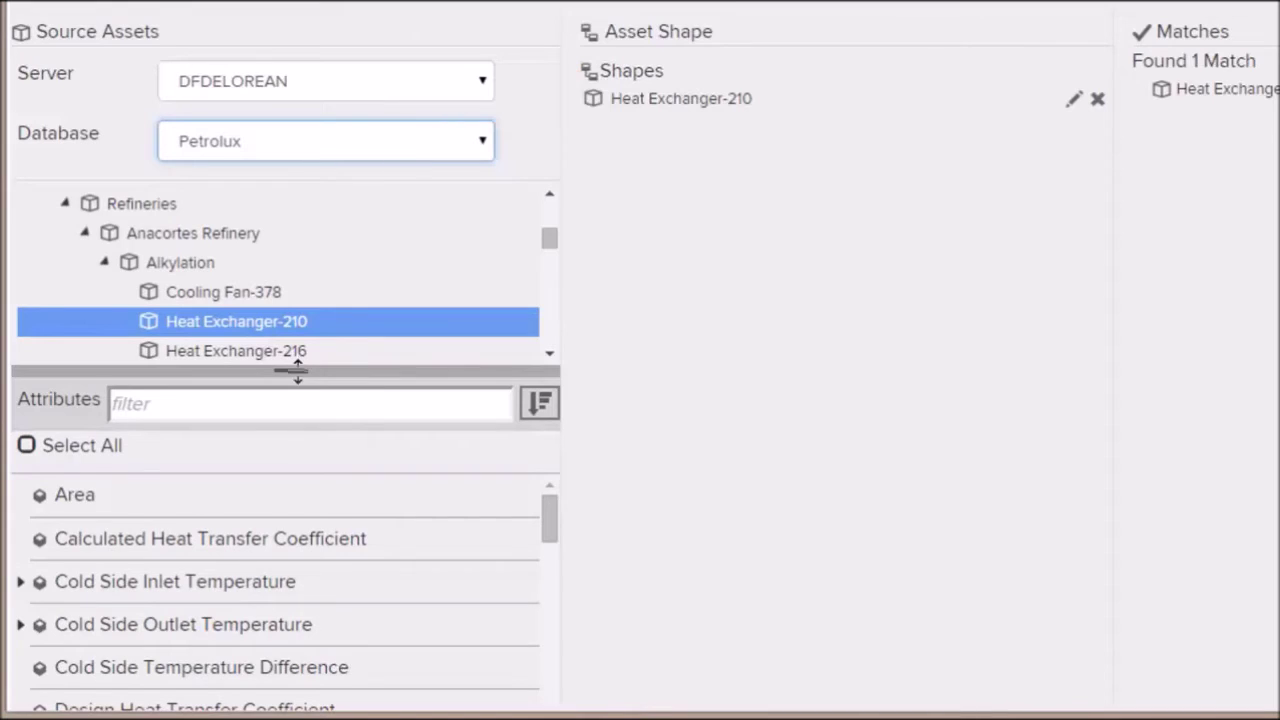
pyautogui.moveTo(297, 372); pyautogui.dragTo(301, 88)
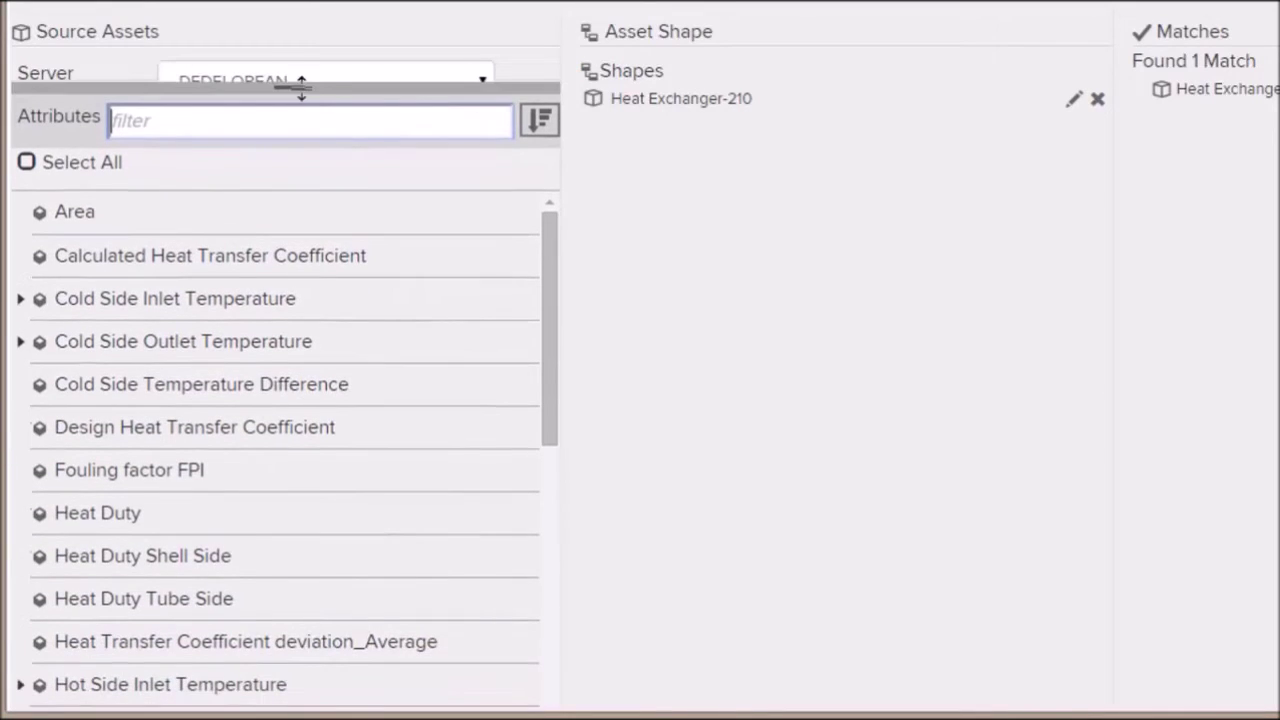
# Group attributes by category and add all Temperatures attributes, including LMTD, to the shape.
pyautogui.click(538, 120)
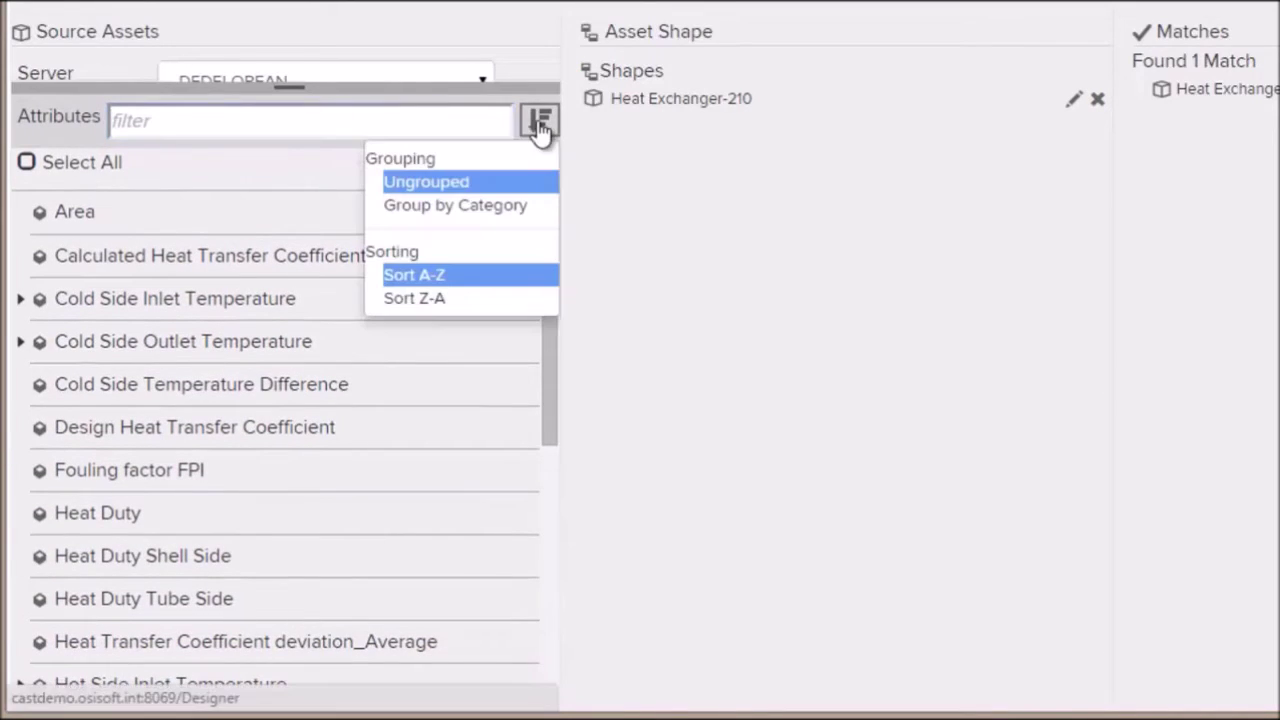
pyautogui.click(472, 210)
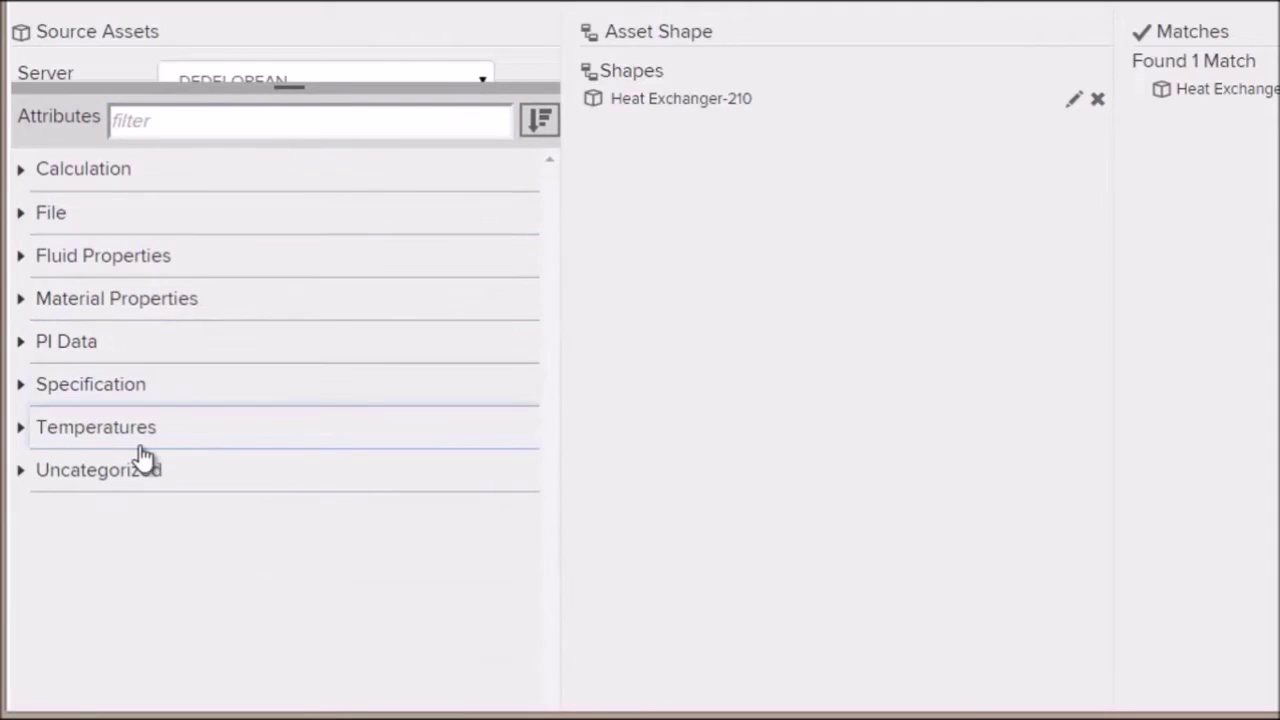
pyautogui.click(20, 429)
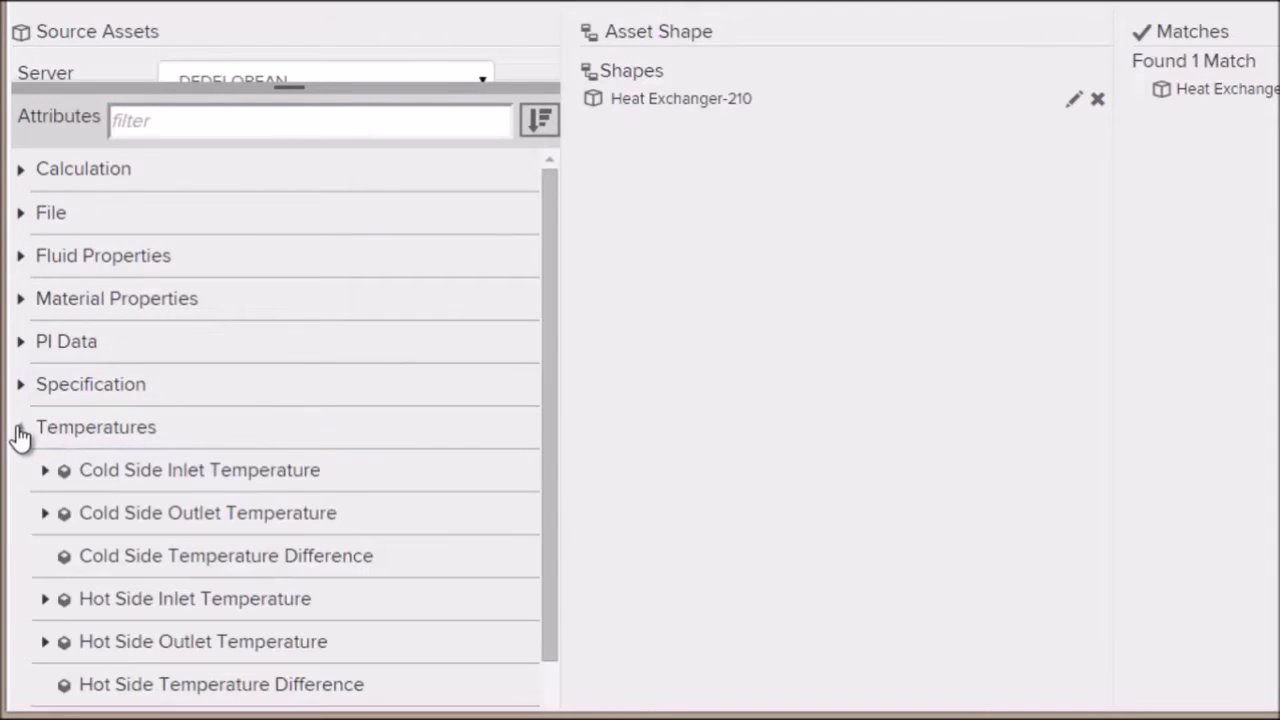
pyautogui.moveTo(69, 437); pyautogui.dragTo(703, 114)
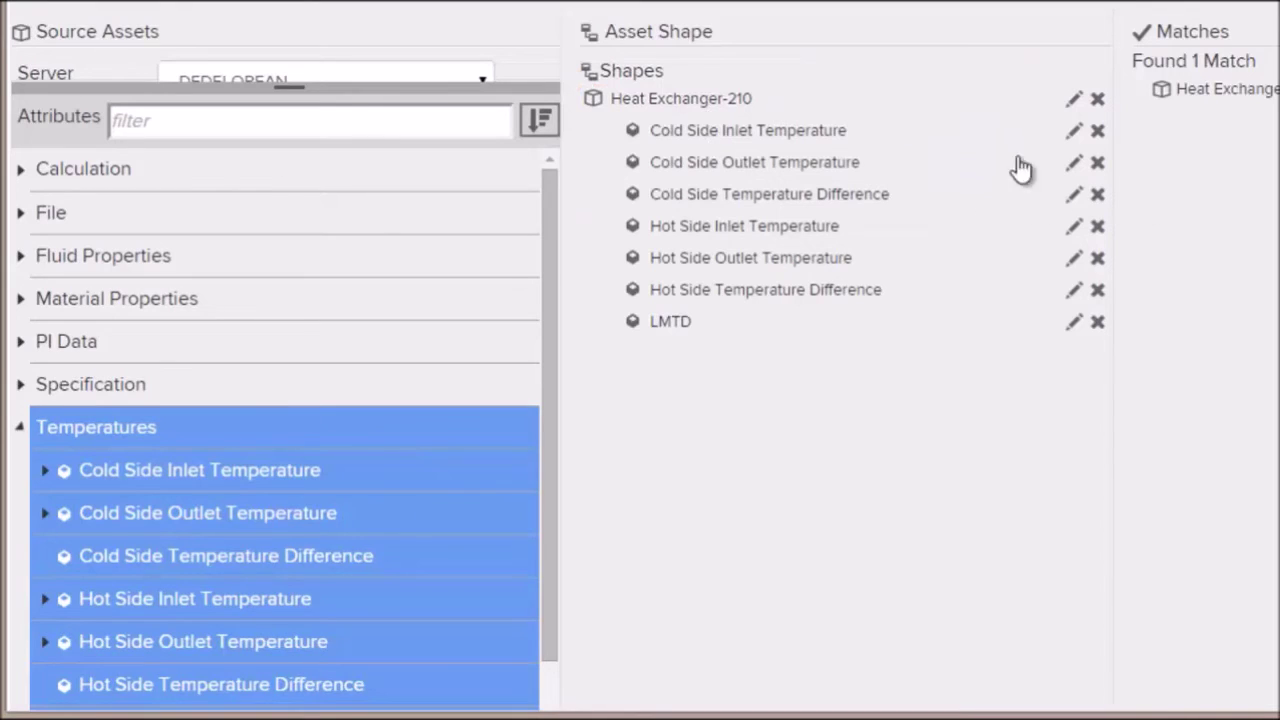
pyautogui.moveTo(290, 88)
pyautogui.mouseDown()
pyautogui.moveTo(290, 270)
pyautogui.moveTo(314, 469)
pyautogui.moveTo(330, 478)
pyautogui.mouseUp()
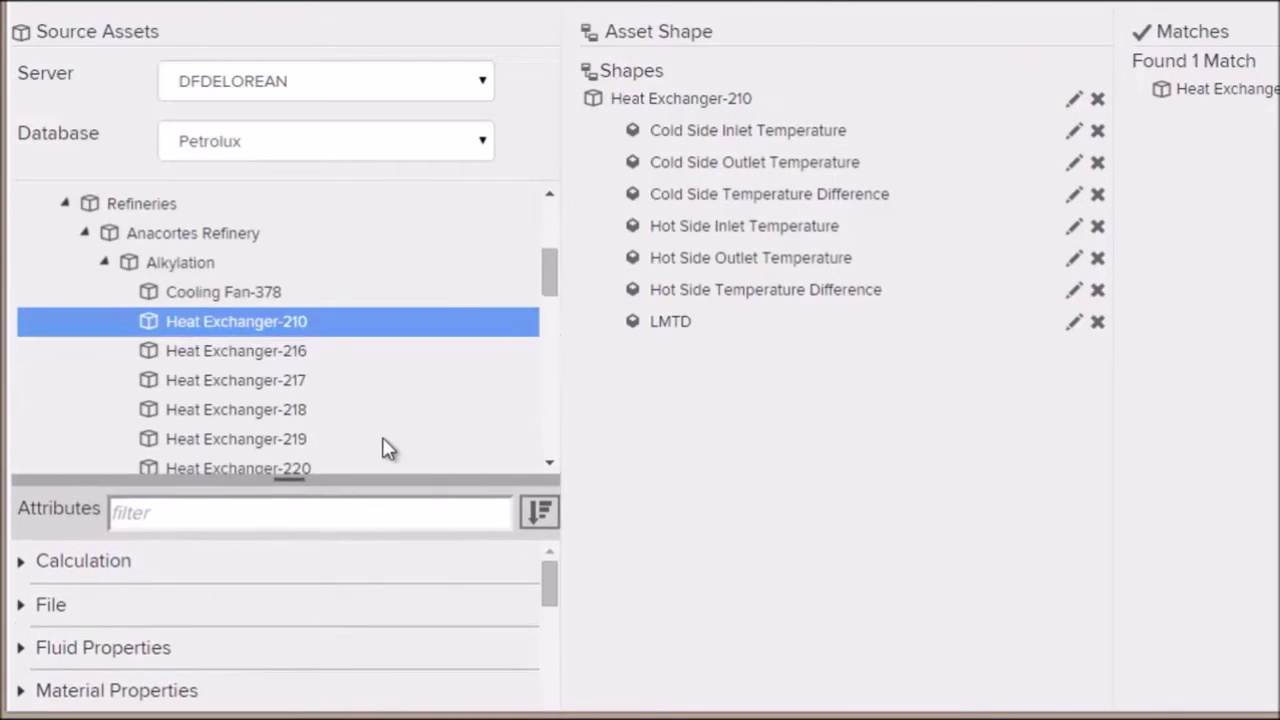
# Uncheck Asset Name matching on the Heat Exchanger-210 shape to match 68 heat exchangers, then advance.
pyautogui.click(1072, 103)
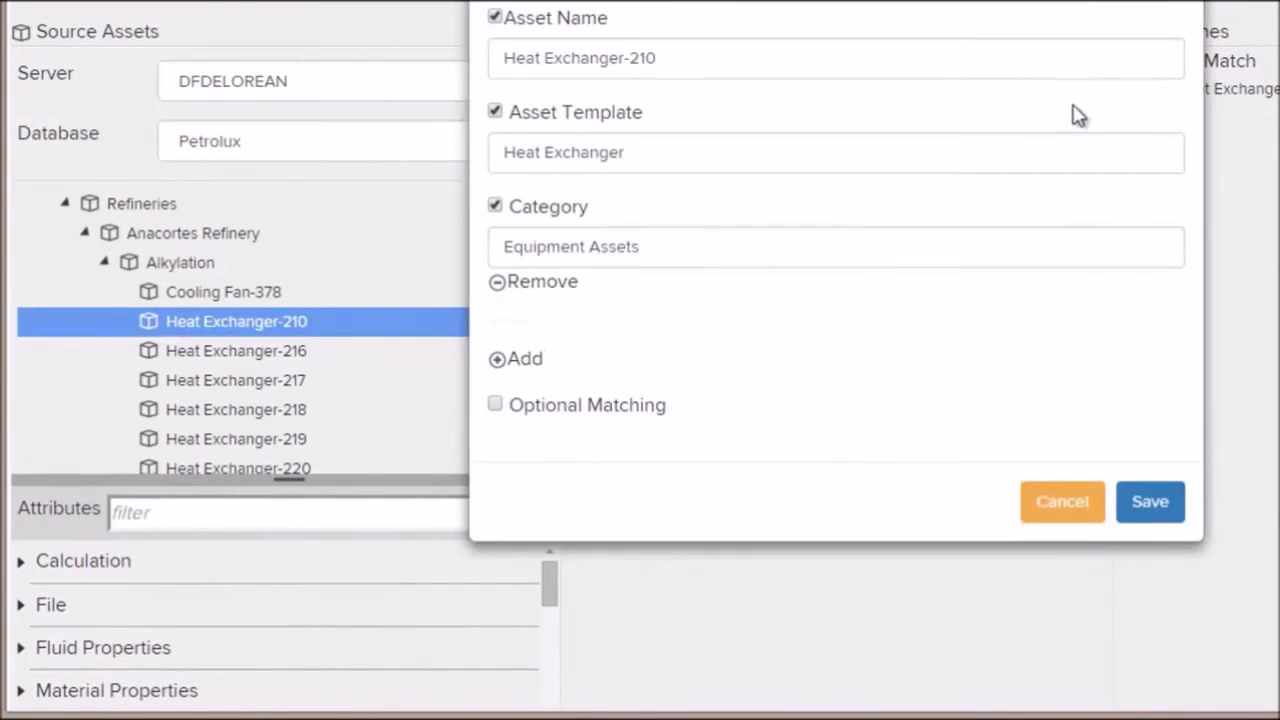
pyautogui.click(495, 17)
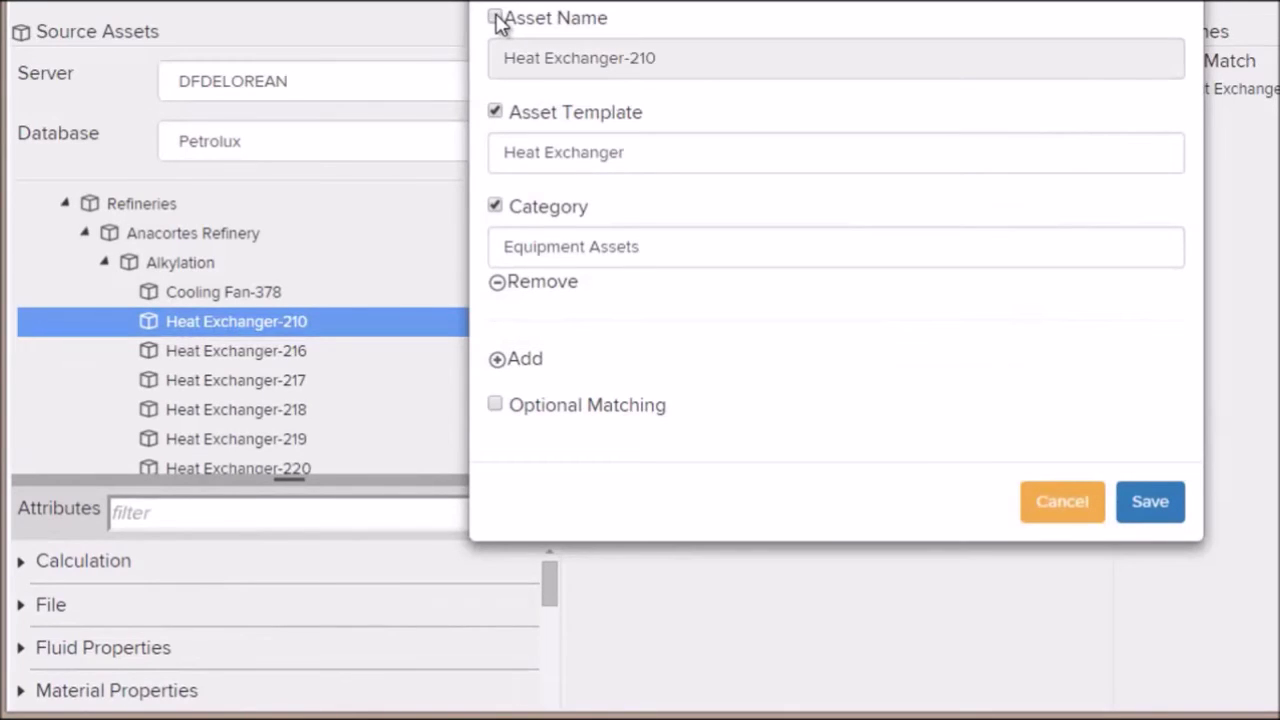
pyautogui.click(1140, 502)
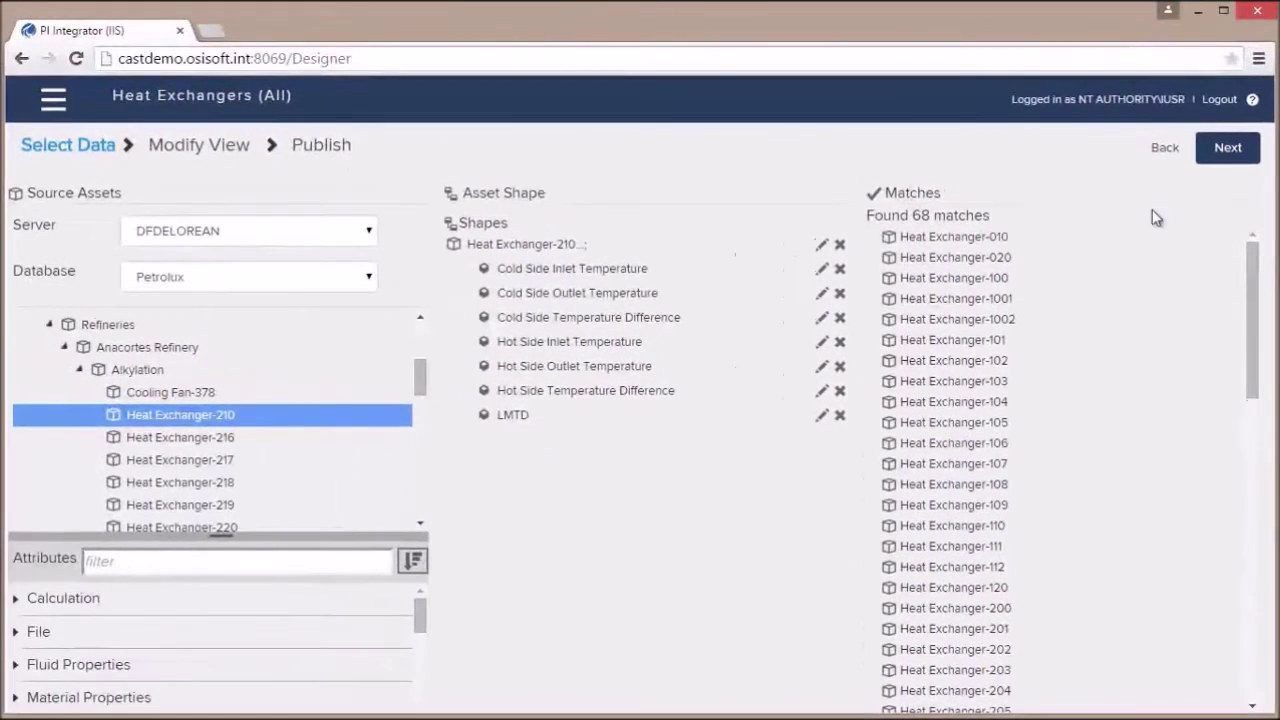
pyautogui.click(1213, 8)
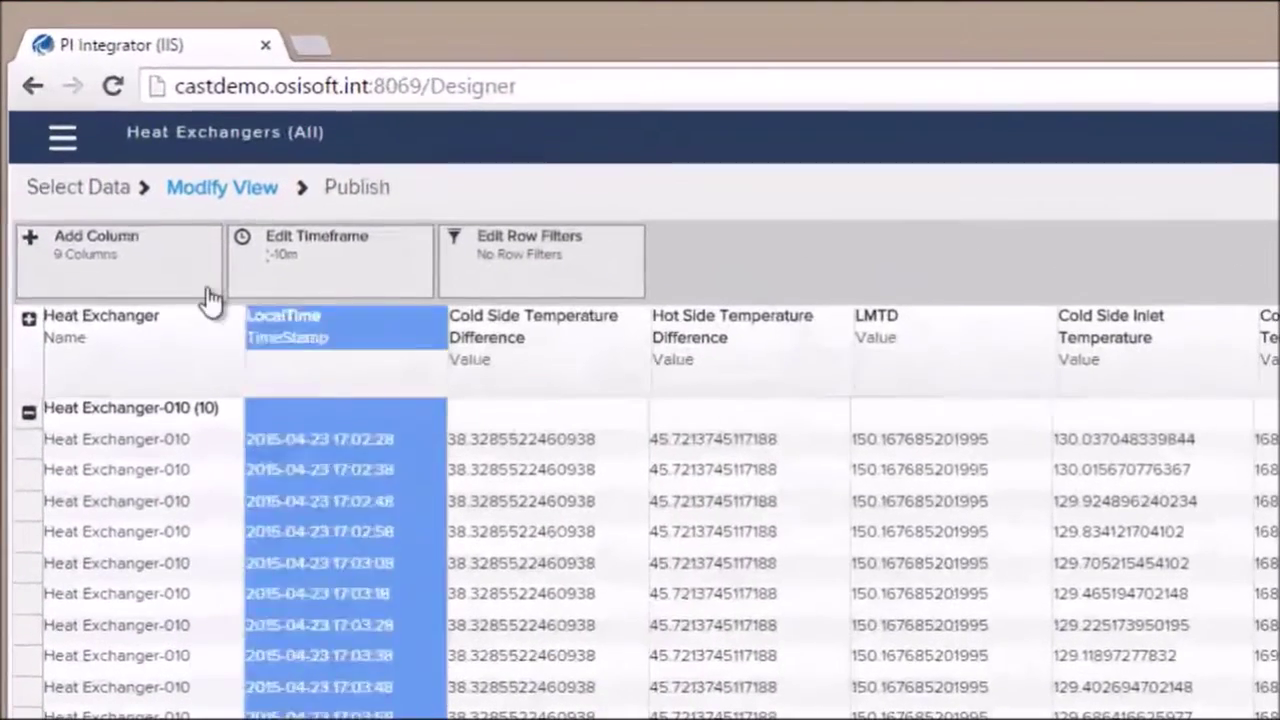
# Add six time columns to the view: Year, Month, Day, WeekDay, Hour and WeekOfYear.
pyautogui.click(190, 280)
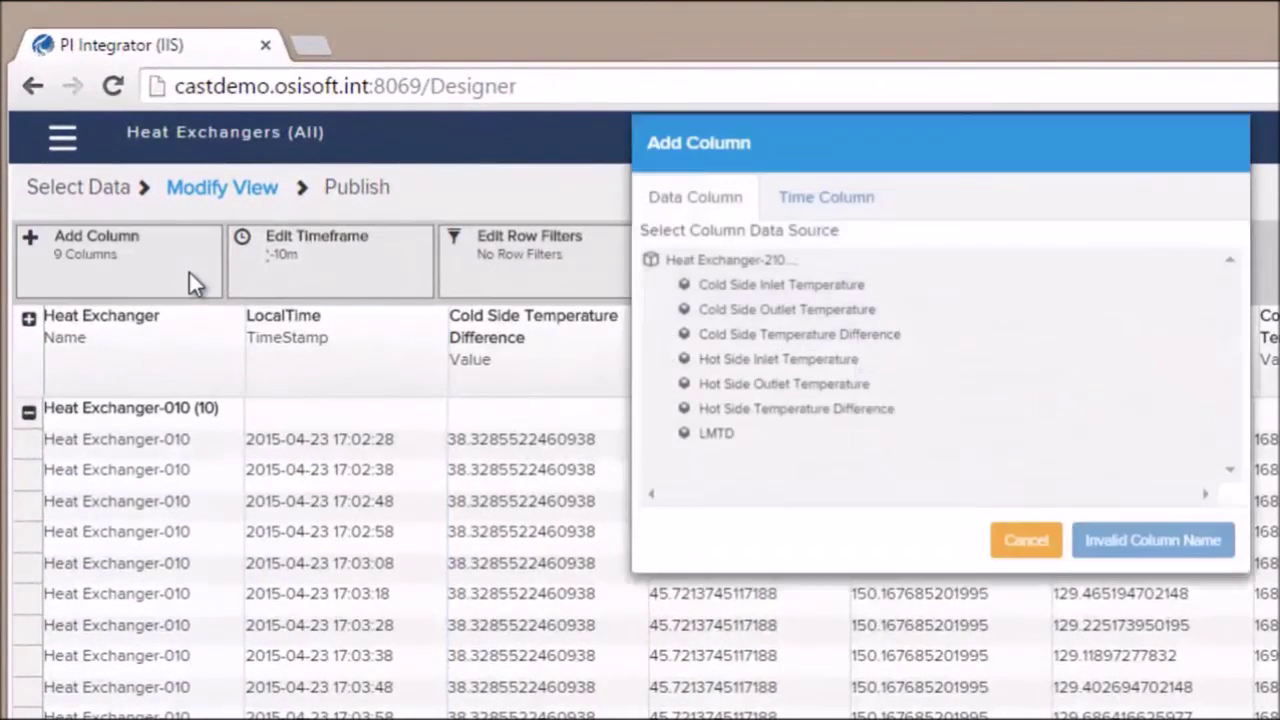
pyautogui.click(800, 232)
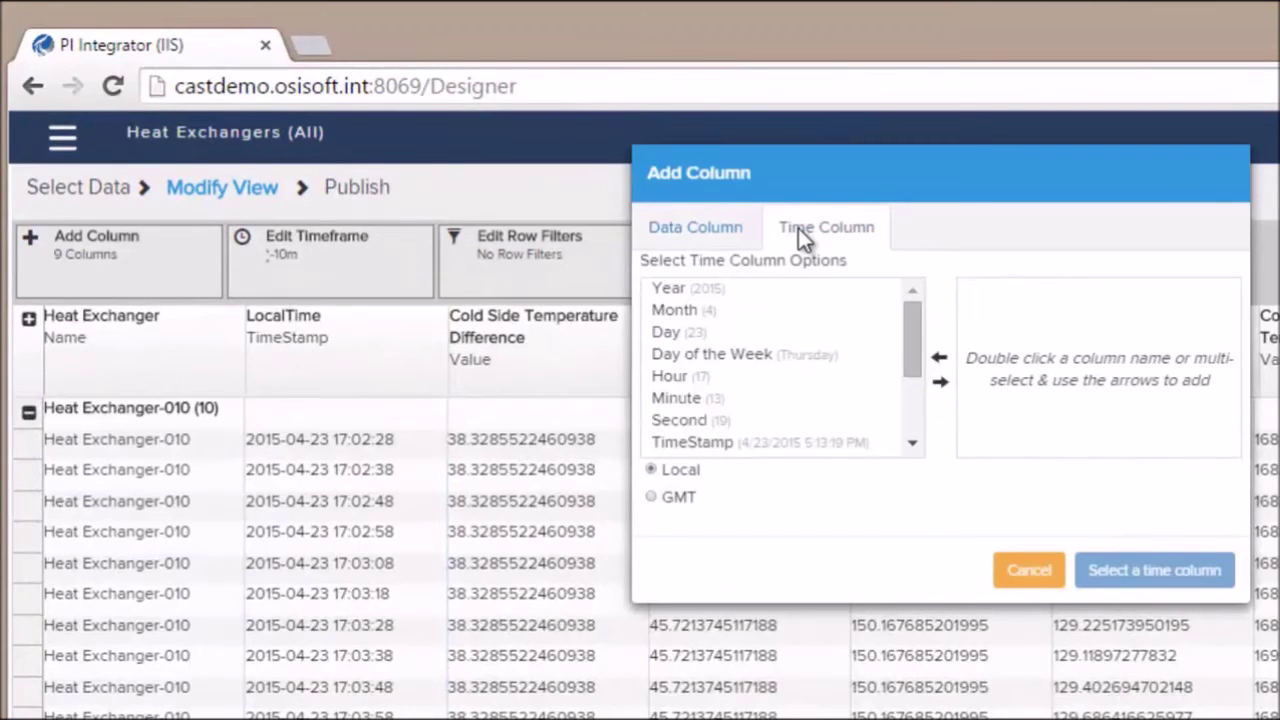
pyautogui.moveTo(689, 290); pyautogui.dragTo(708, 395)
pyautogui.moveTo(911, 337); pyautogui.dragTo(909, 428)
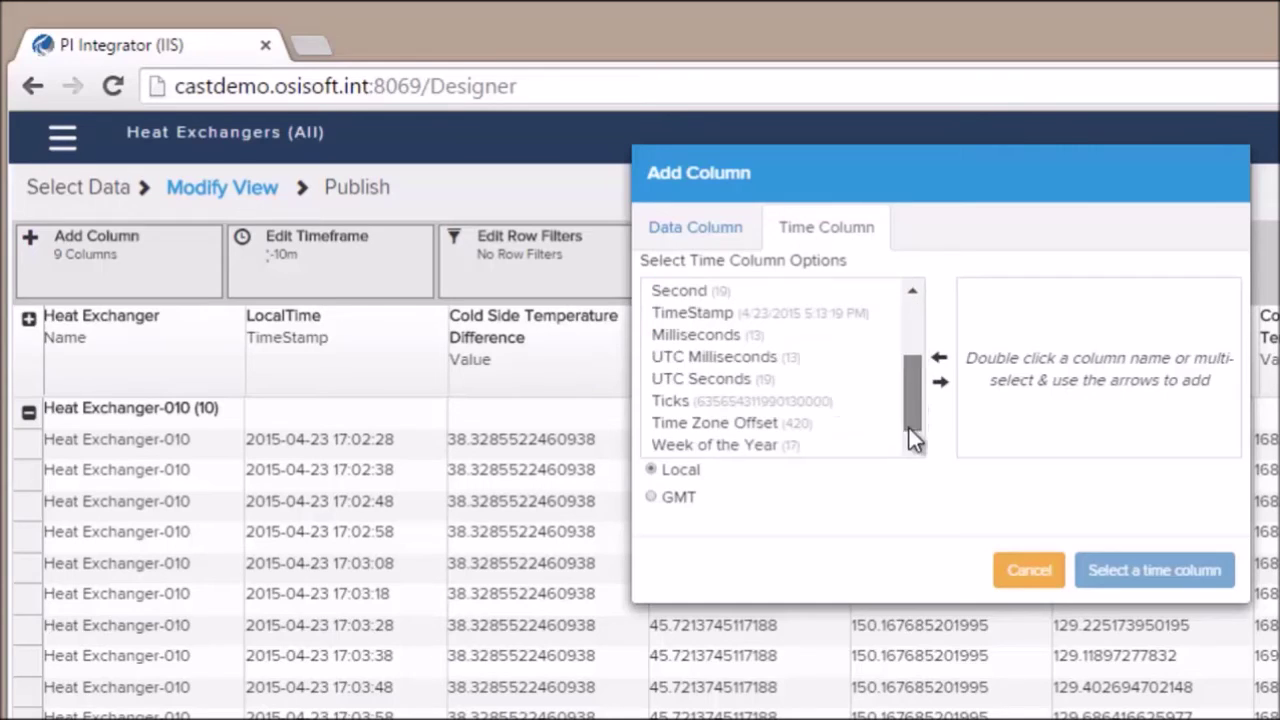
pyautogui.keyDown('ctrl'); pyautogui.click(768, 446); pyautogui.keyUp('ctrl')
pyautogui.click(939, 383)
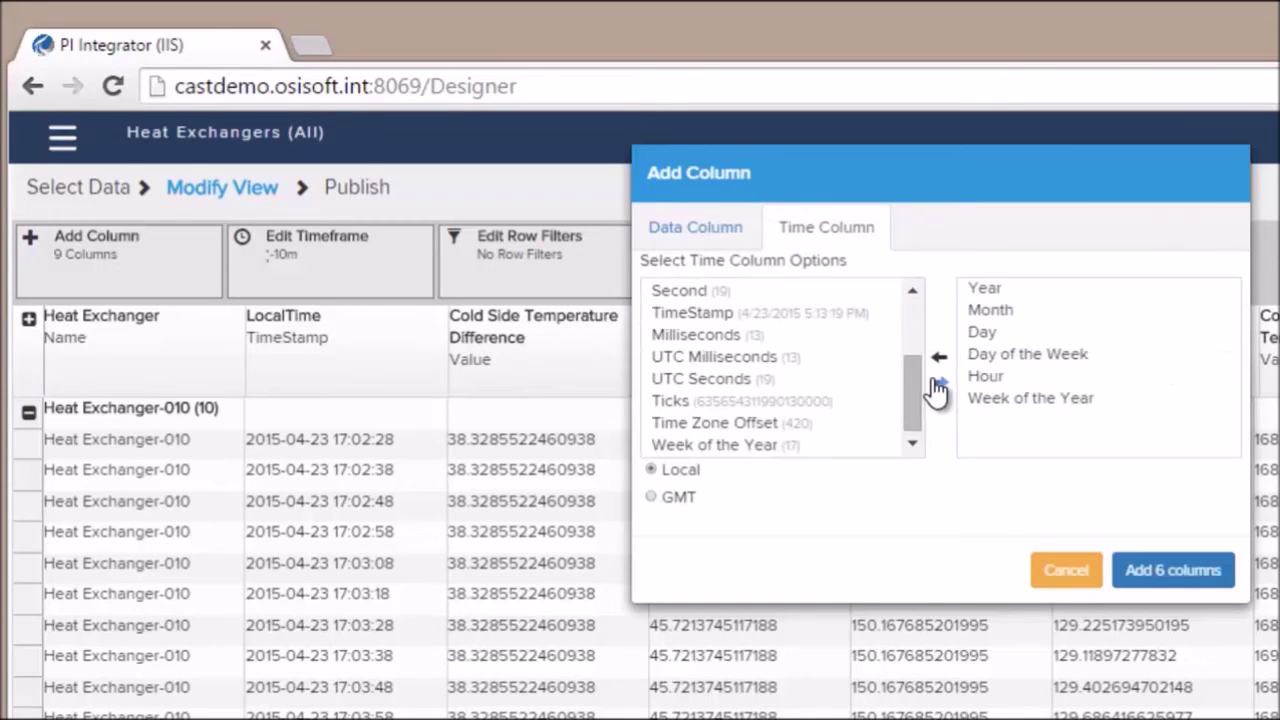
pyautogui.click(1220, 596)
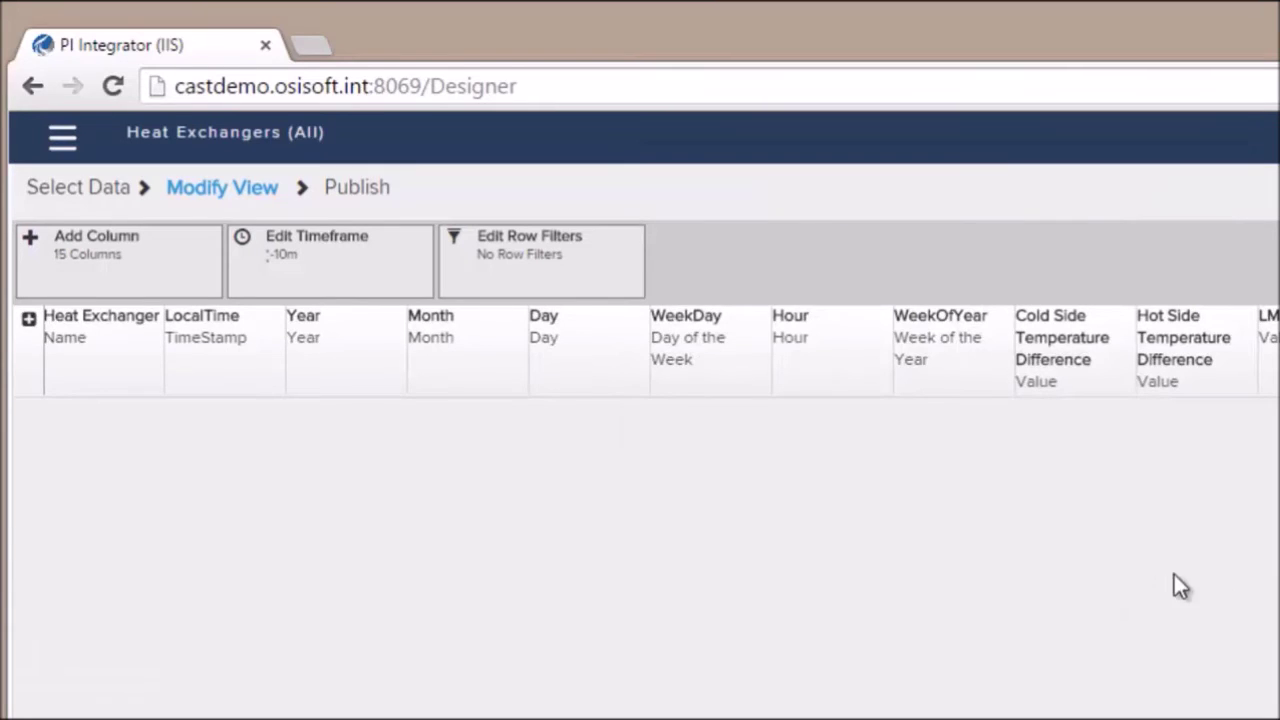
# Edit the timeframe to Start Time 1/1/2014, End Time 4/1/2014 and Interval 1h.
pyautogui.click(409, 289)
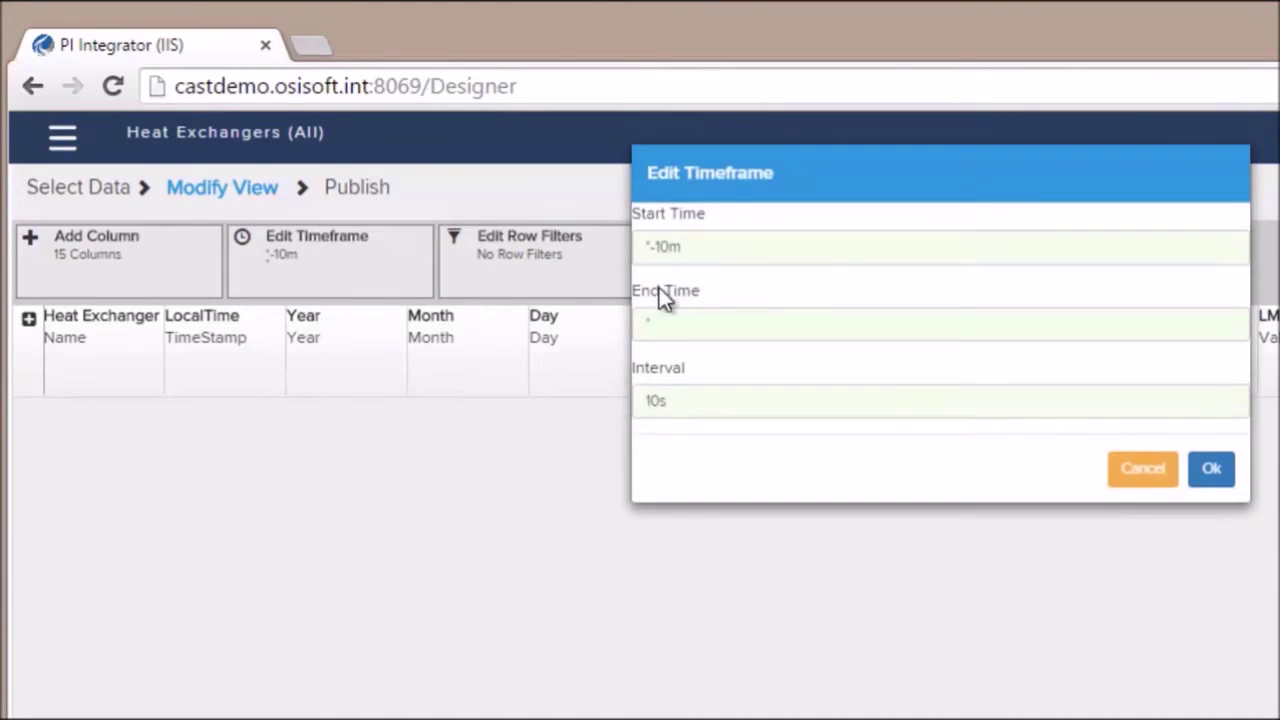
pyautogui.hotkey('ctrl', 'a')
pyautogui.write('1/1')
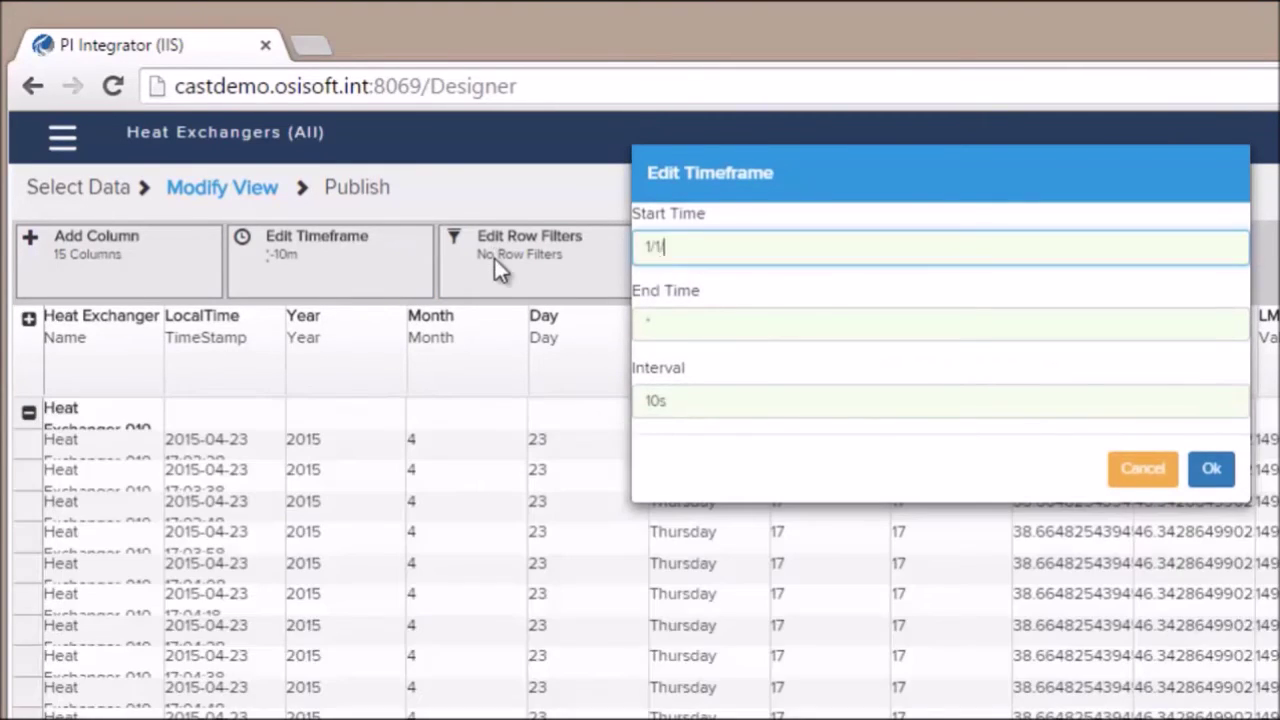
pyautogui.write('/2014')
pyautogui.press('Tab')
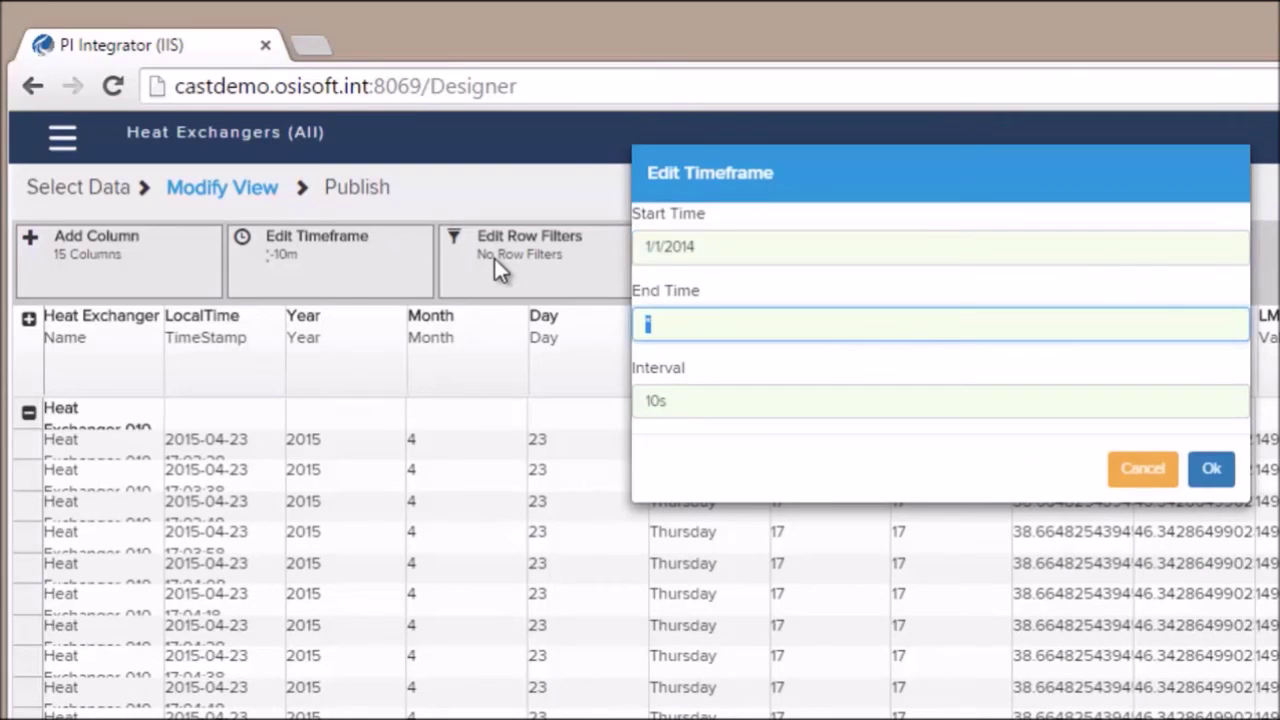
pyautogui.write('4/1/2014')
pyautogui.press('Tab')
pyautogui.write('1h')
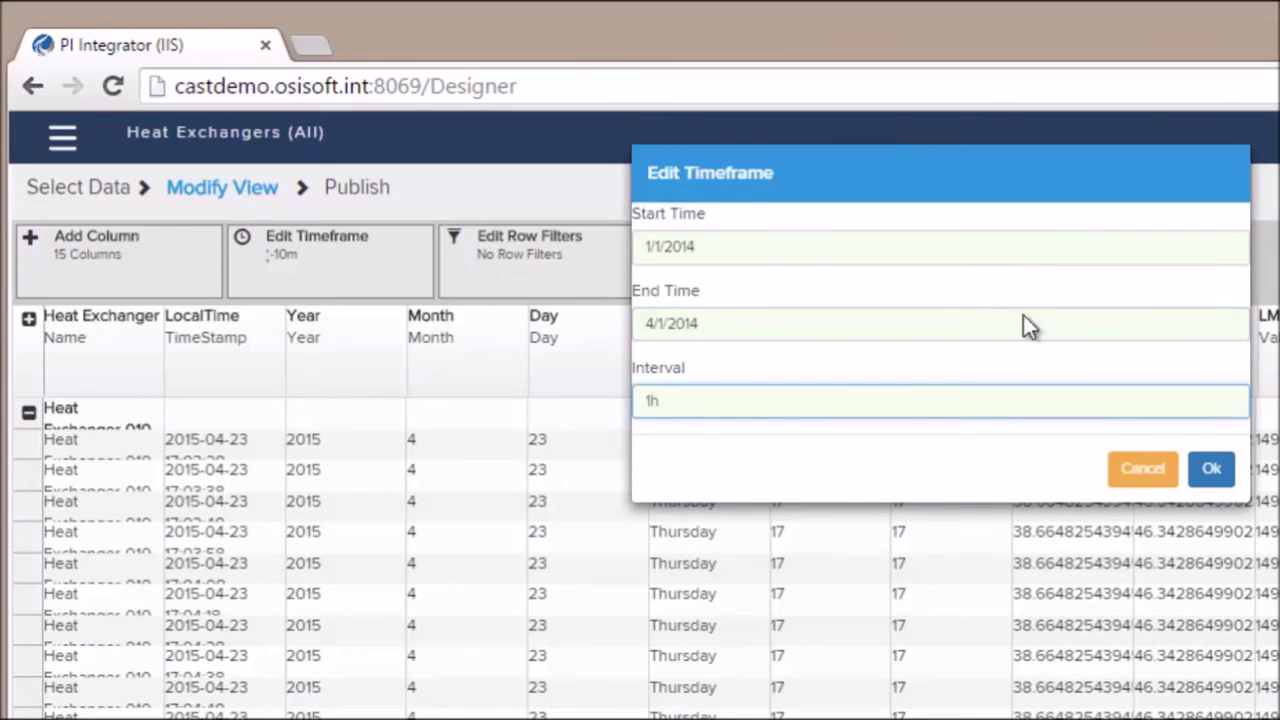
pyautogui.click(1211, 470)
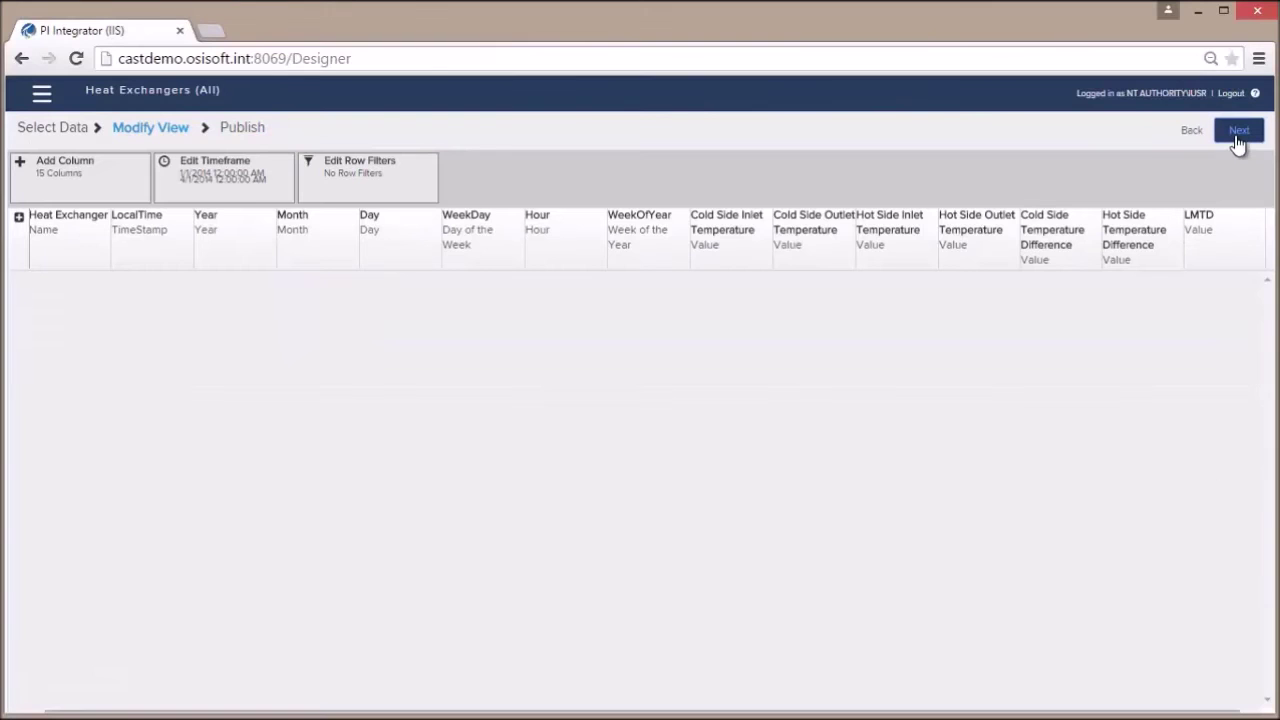
# Advance to the Publish step and choose PI View as the target configuration.
pyautogui.click(1238, 133)
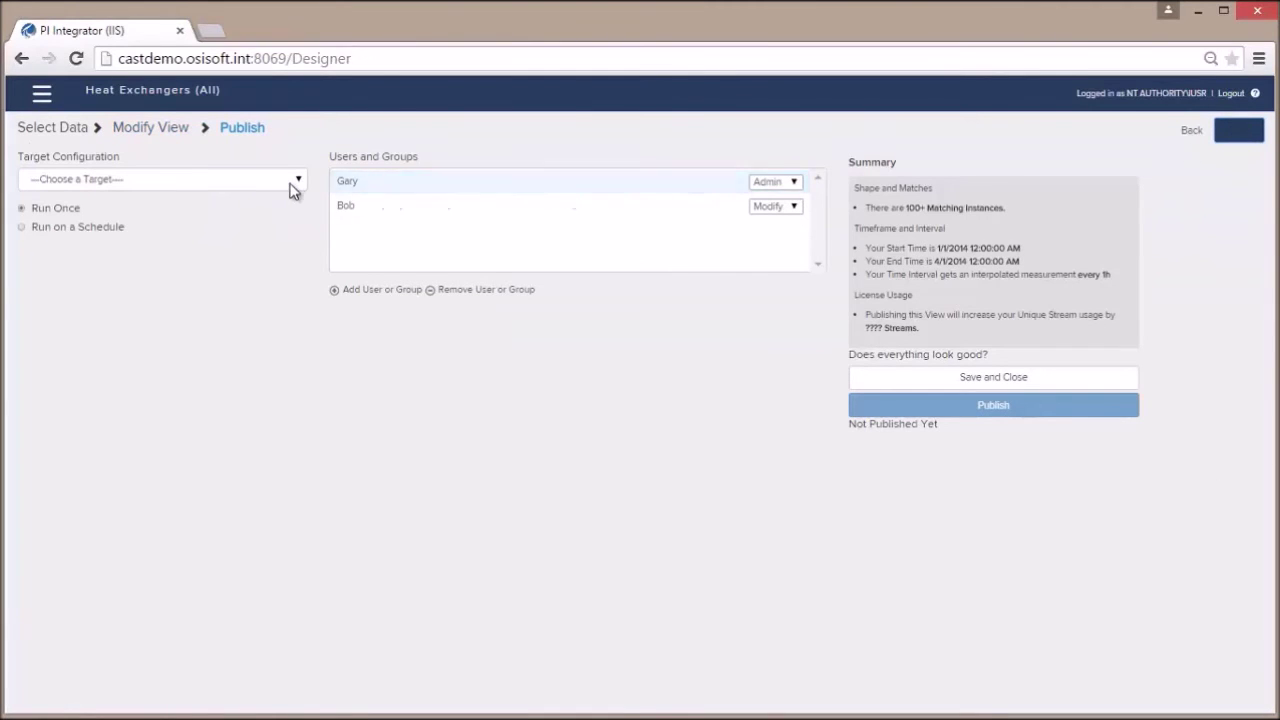
pyautogui.click(258, 183)
pyautogui.click(58, 228)
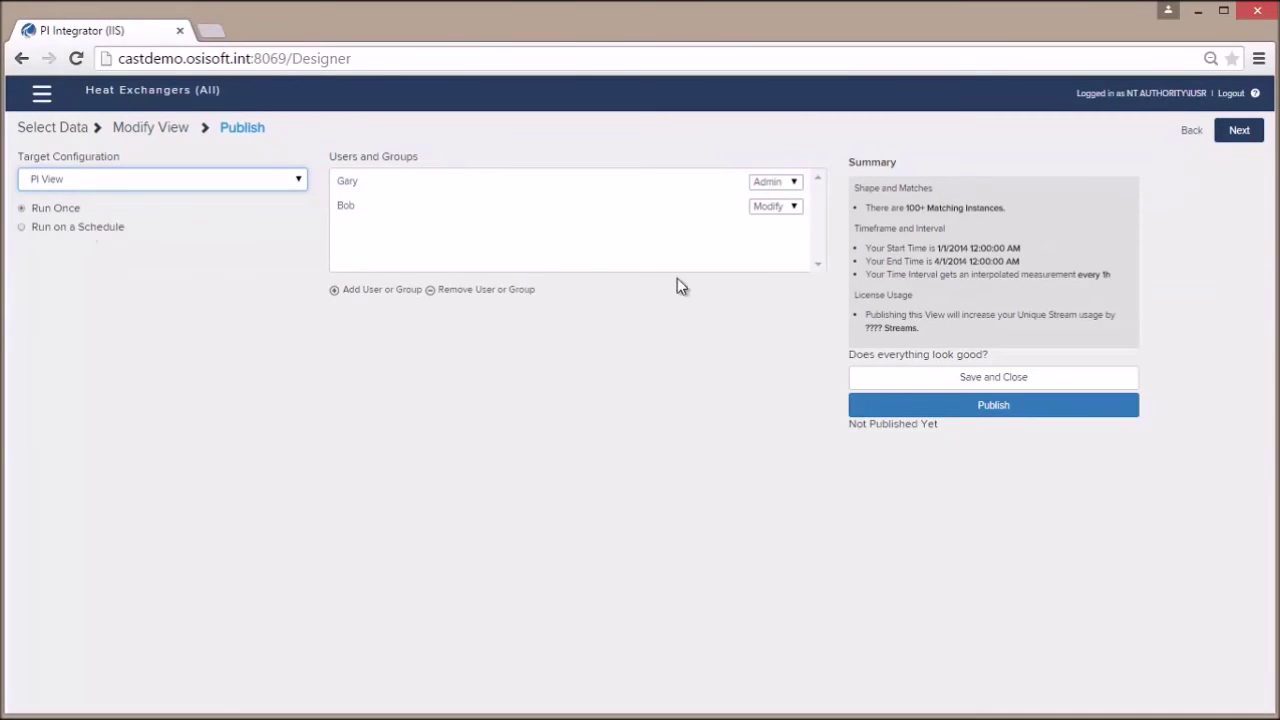
# Publish the view, unlock the remote session with the password, and mark Well4 in the Spotfire treemap.
pyautogui.click(960, 405)
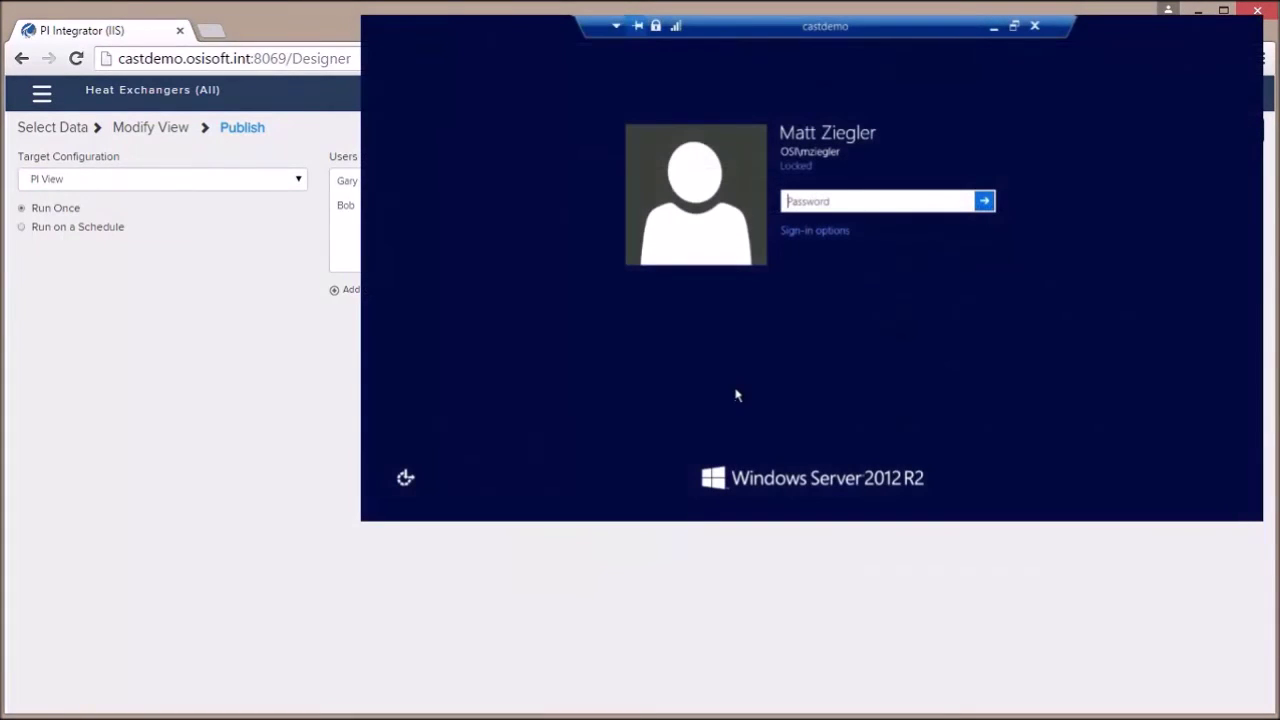
pyautogui.write('********')
pyautogui.press('Return')
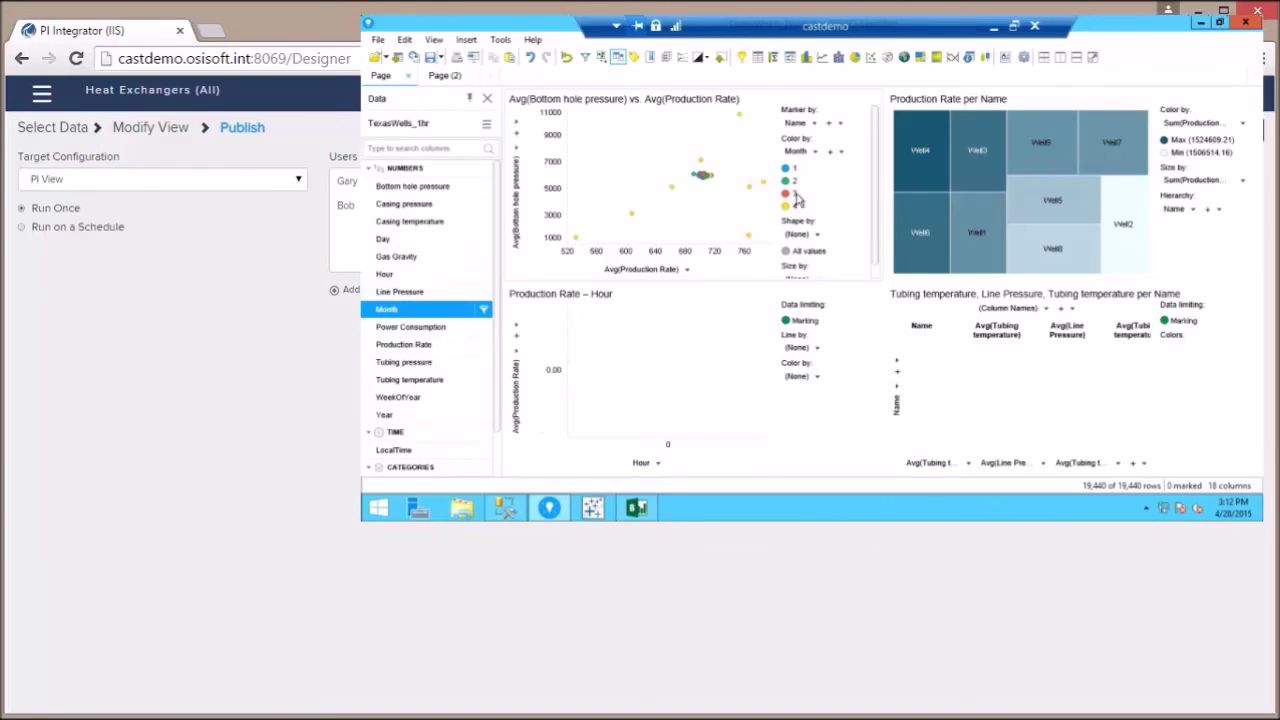
pyautogui.click(915, 155)
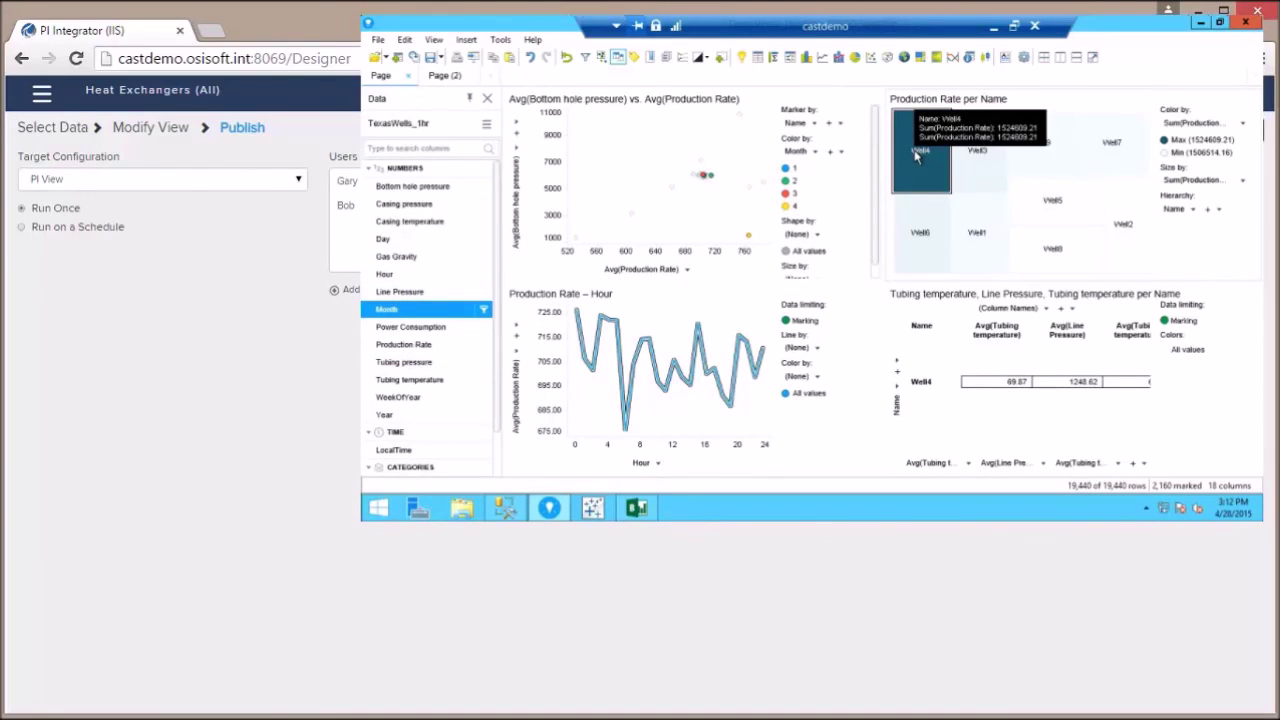
pyautogui.moveTo(1010, 205)
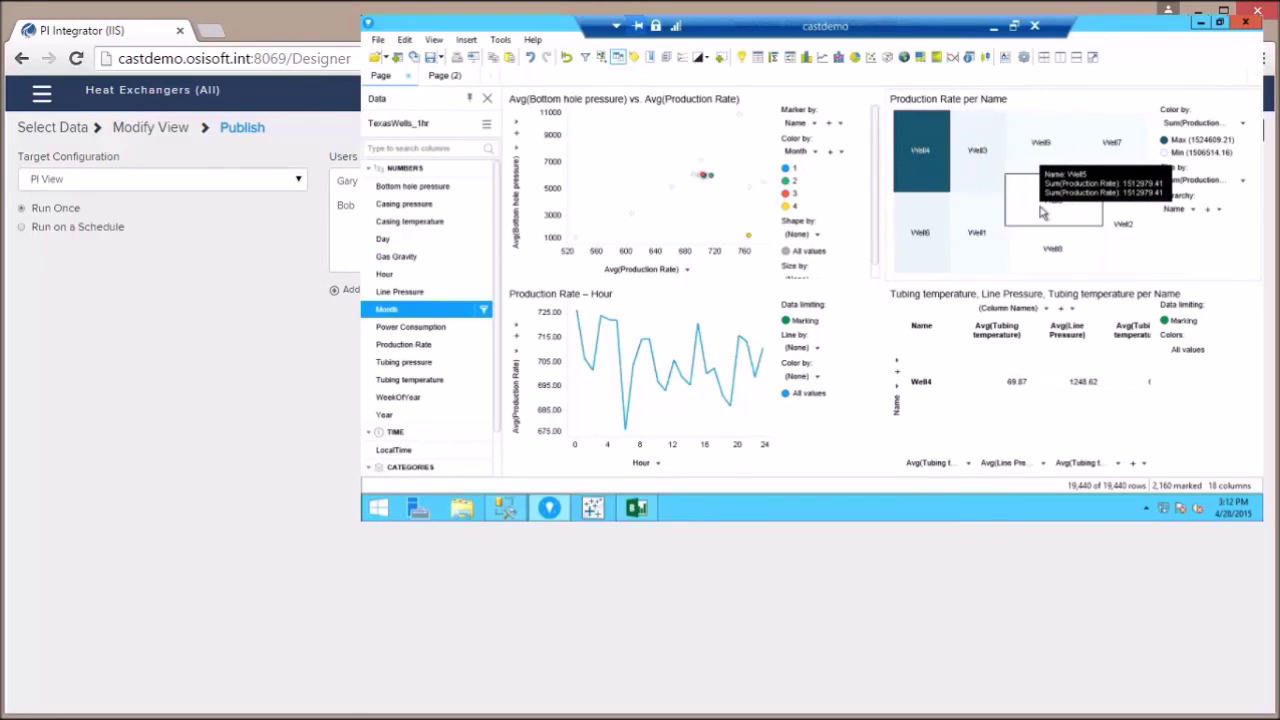